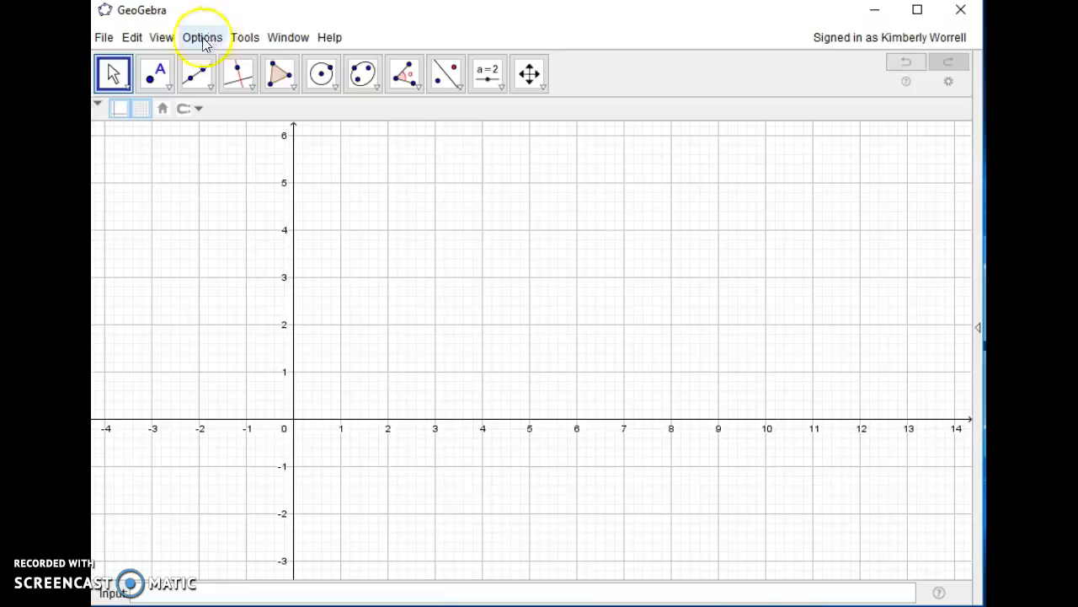
Show the Algebra view beside the graphics area, and switch the grid off and back on
left_click(171, 42)
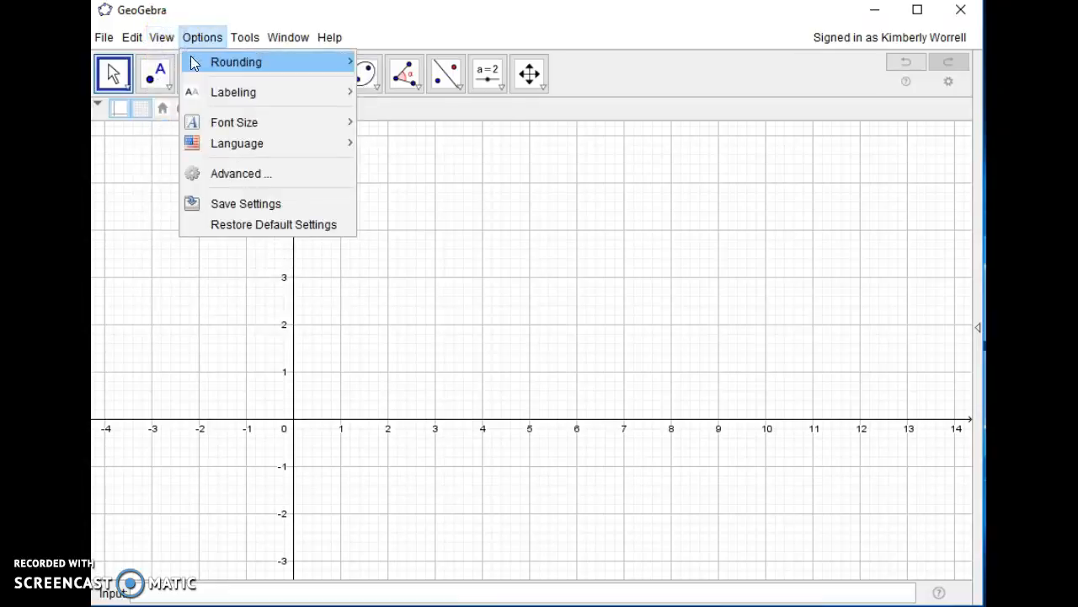
left_click(174, 62)
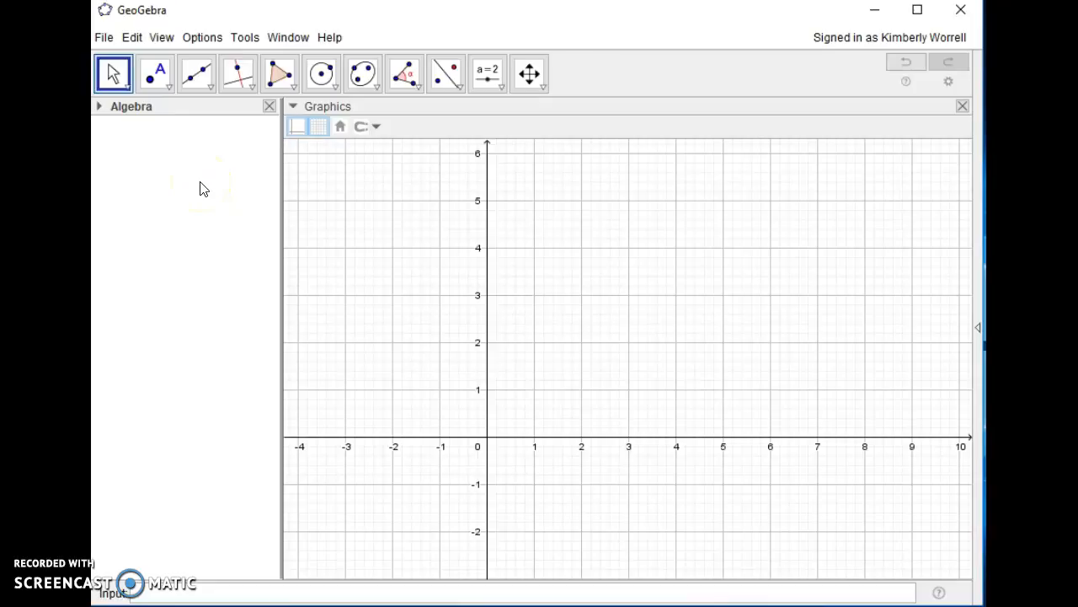
left_click(321, 130)
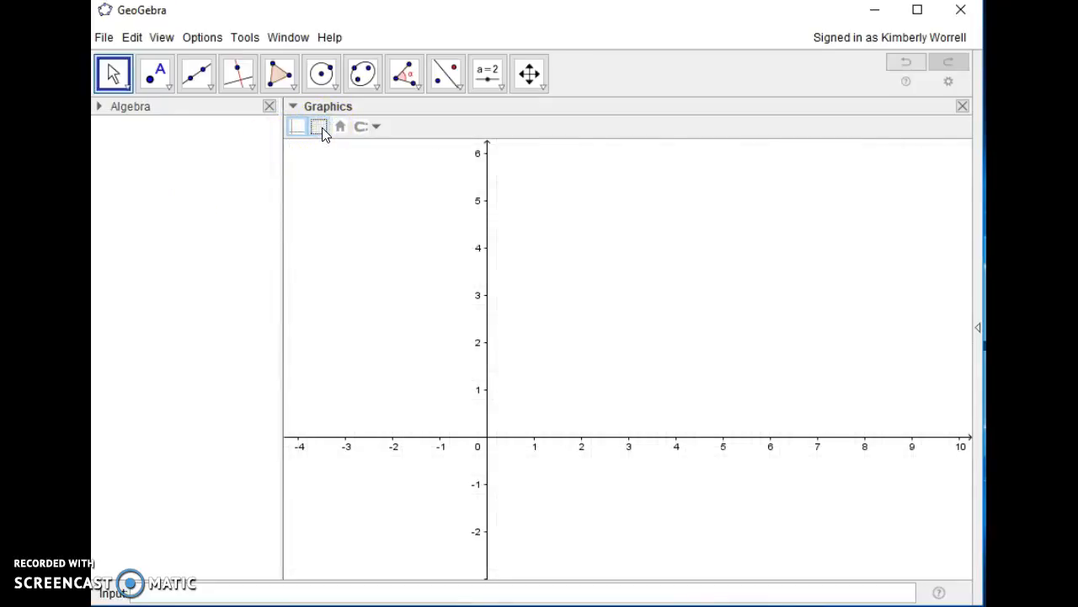
left_click(321, 128)
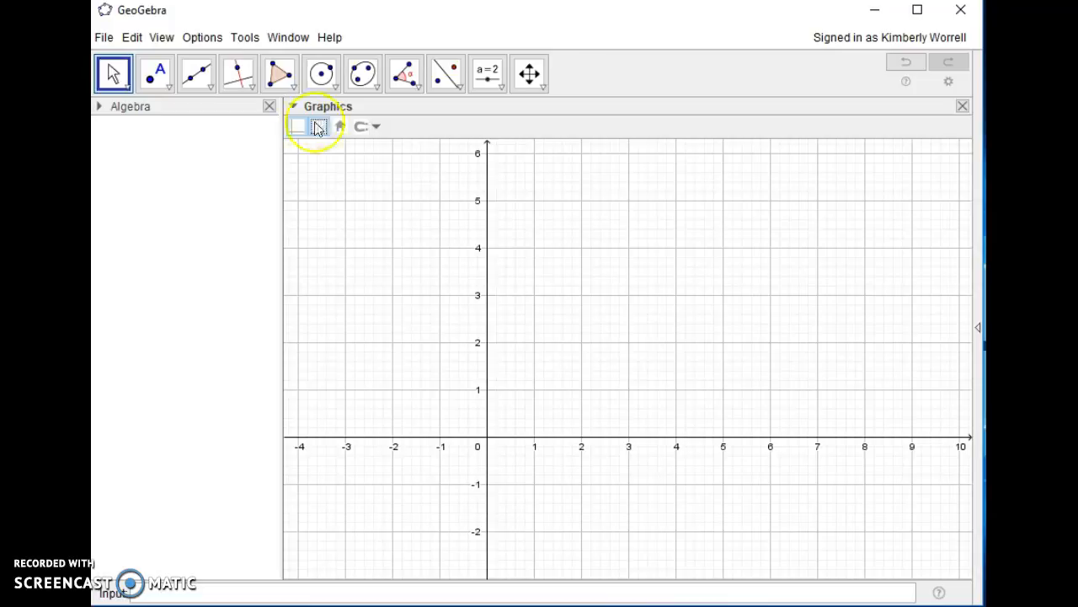
Plot two points on the coordinate plane, one at (1, 5) and another at about (3.74, 2.3)
left_click(169, 87)
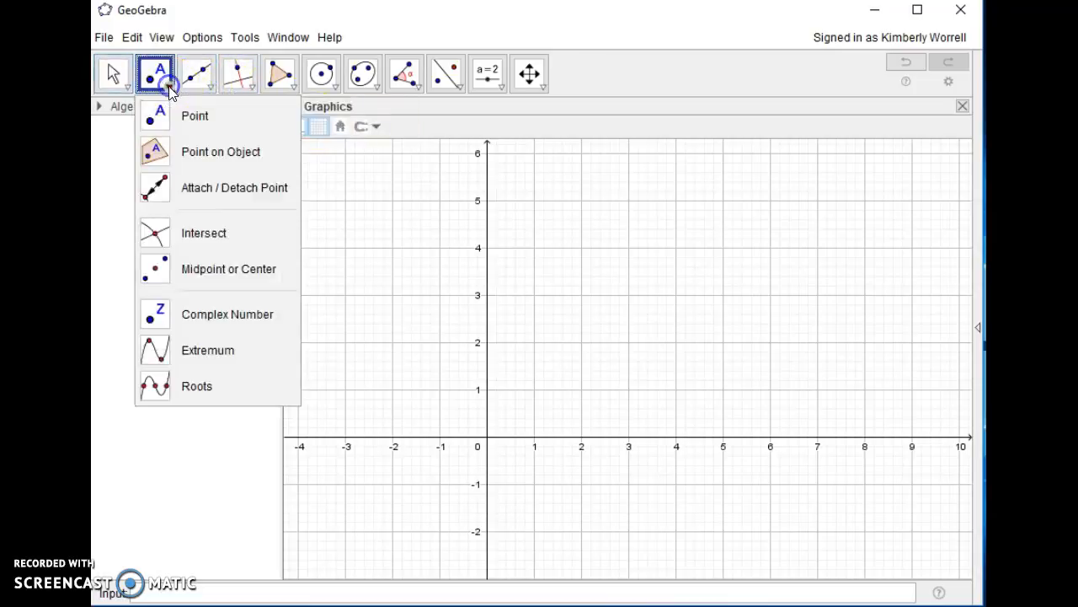
mouse_move(123, 84)
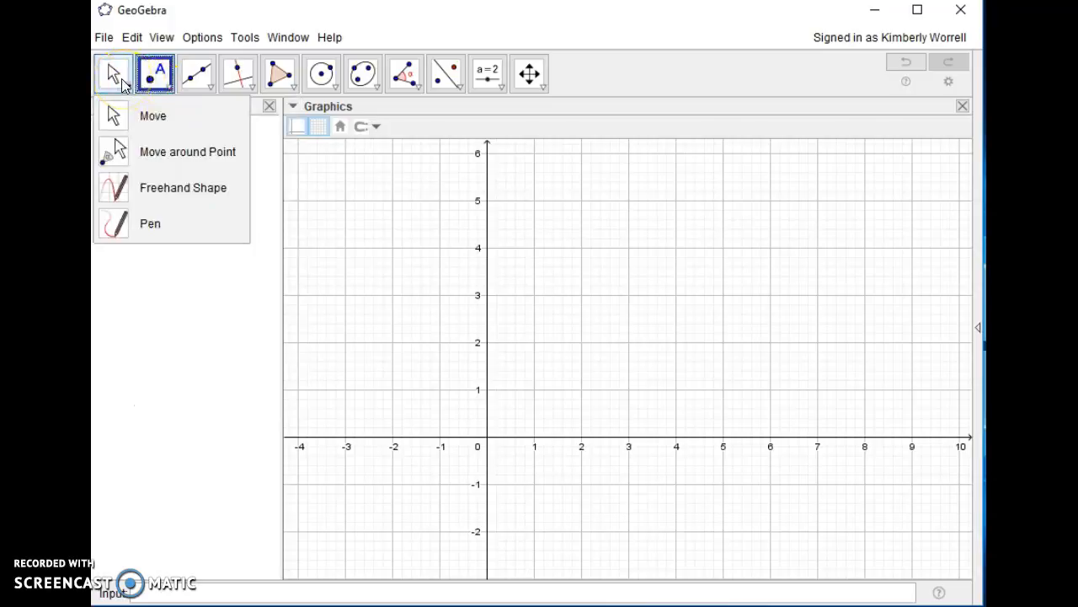
left_click(157, 75)
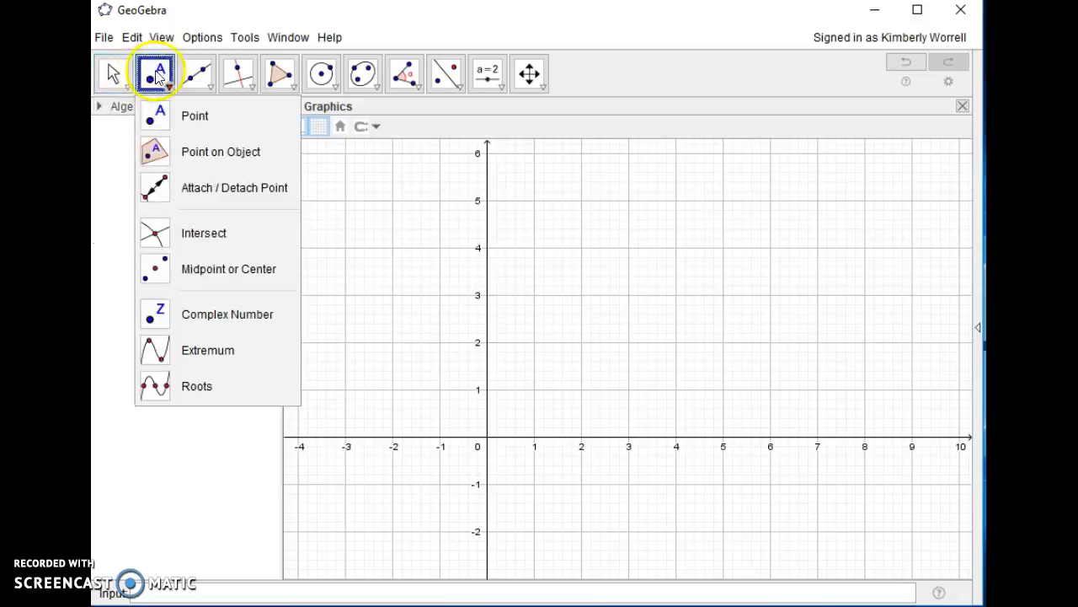
left_click(164, 118)
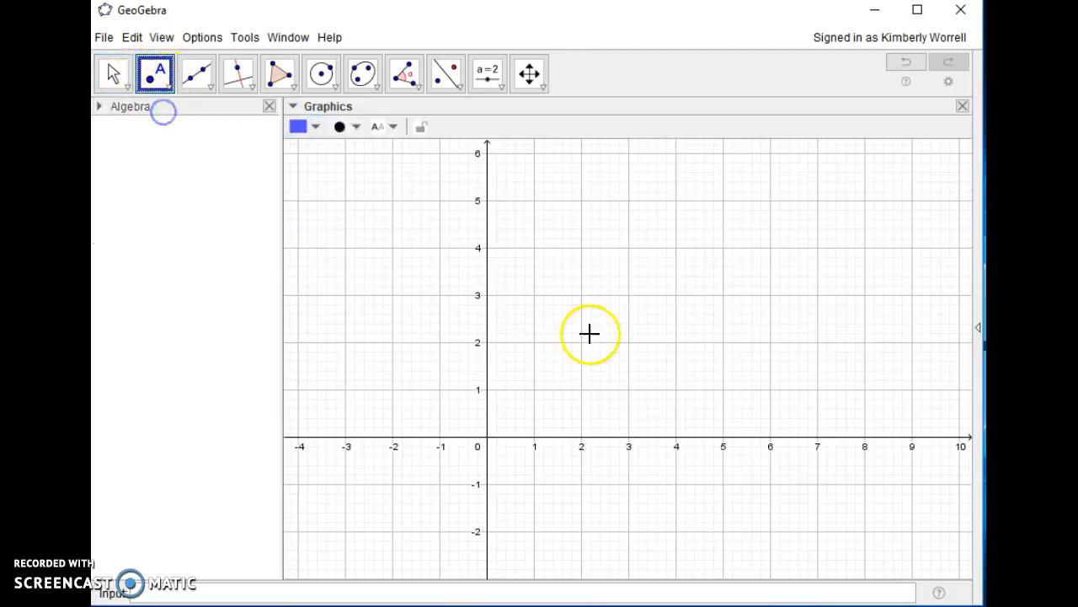
left_click(534, 200)
left_click(664, 329)
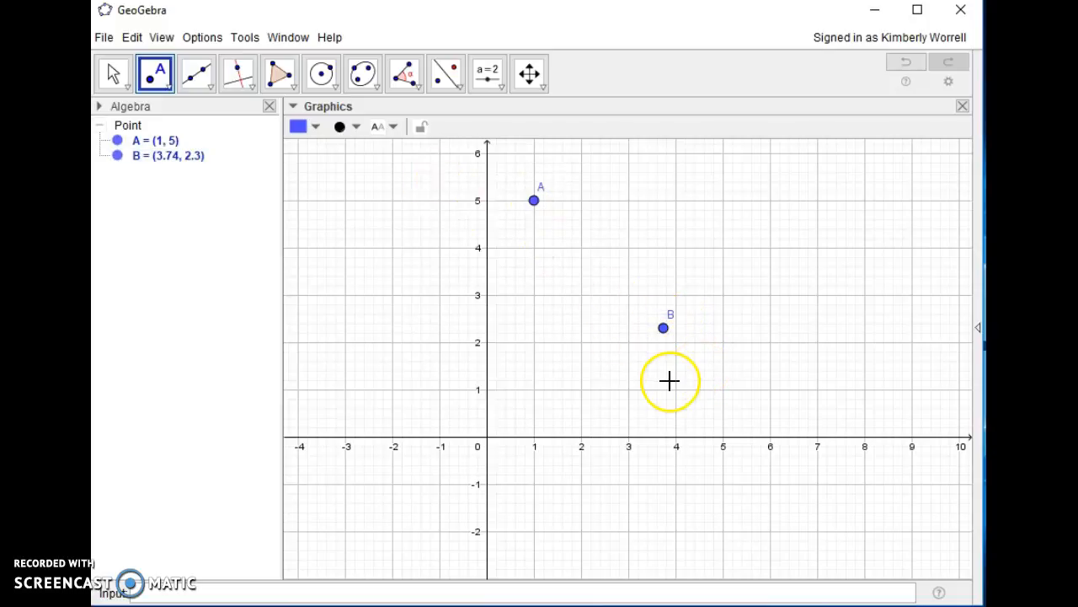
Set the labeling option to All New Objects and review the rounding choices without changing them
left_click(218, 38)
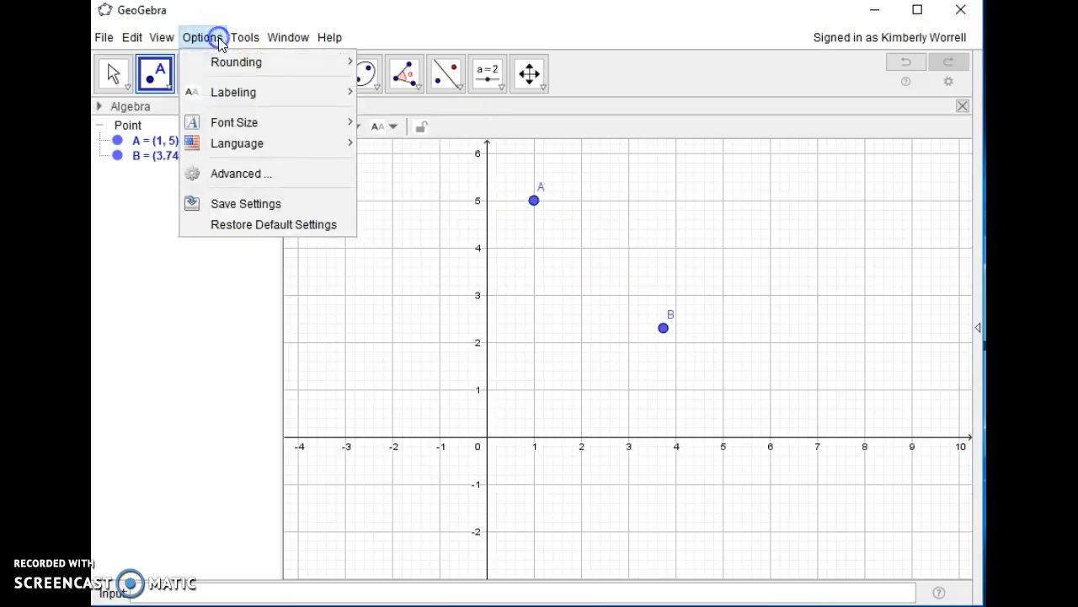
mouse_move(231, 92)
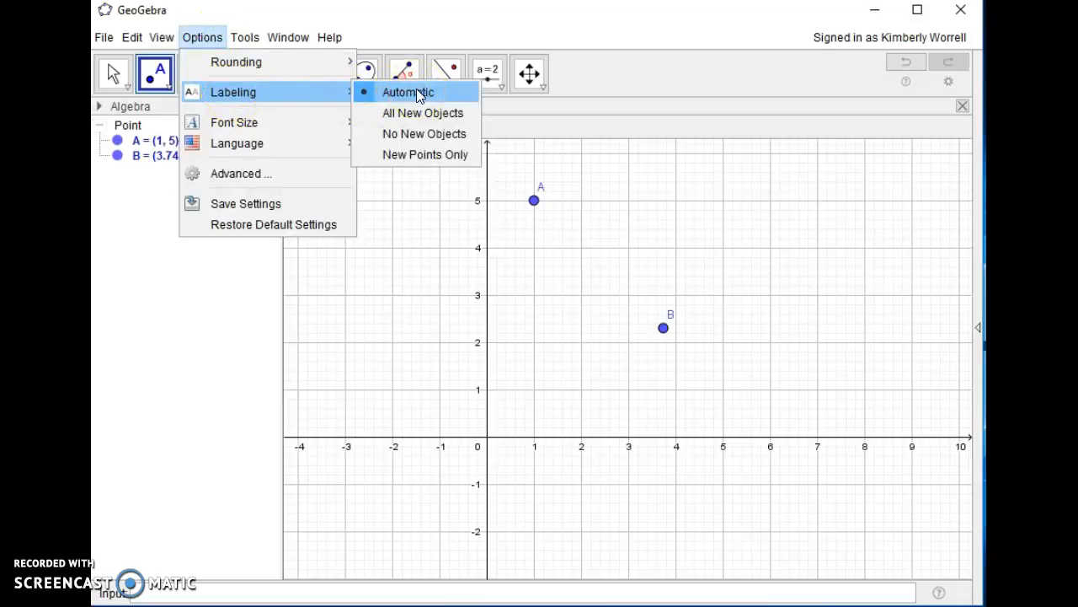
left_click(415, 114)
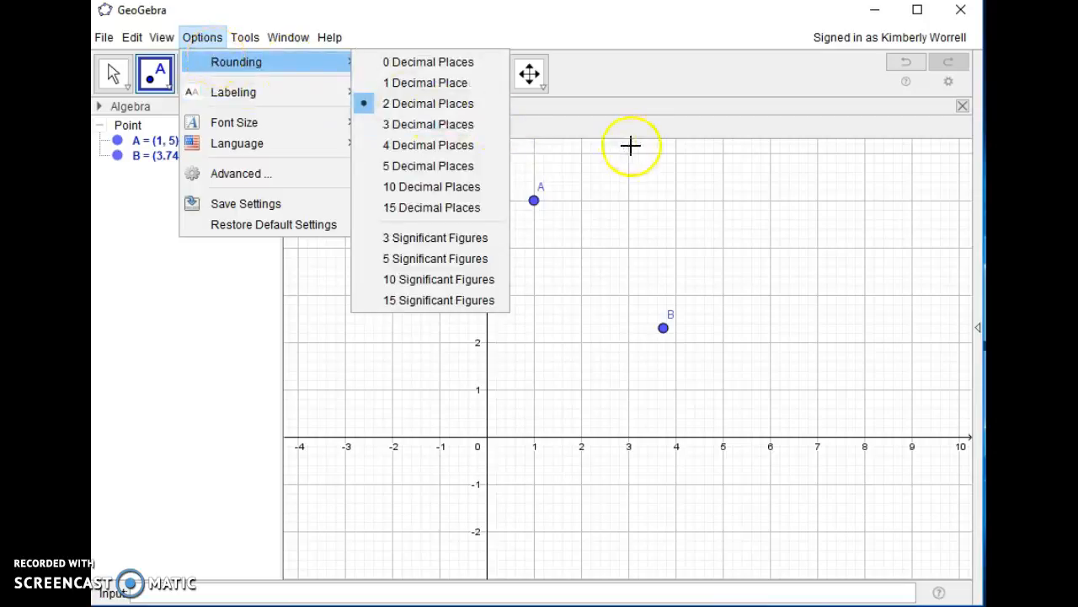
left_click(624, 116)
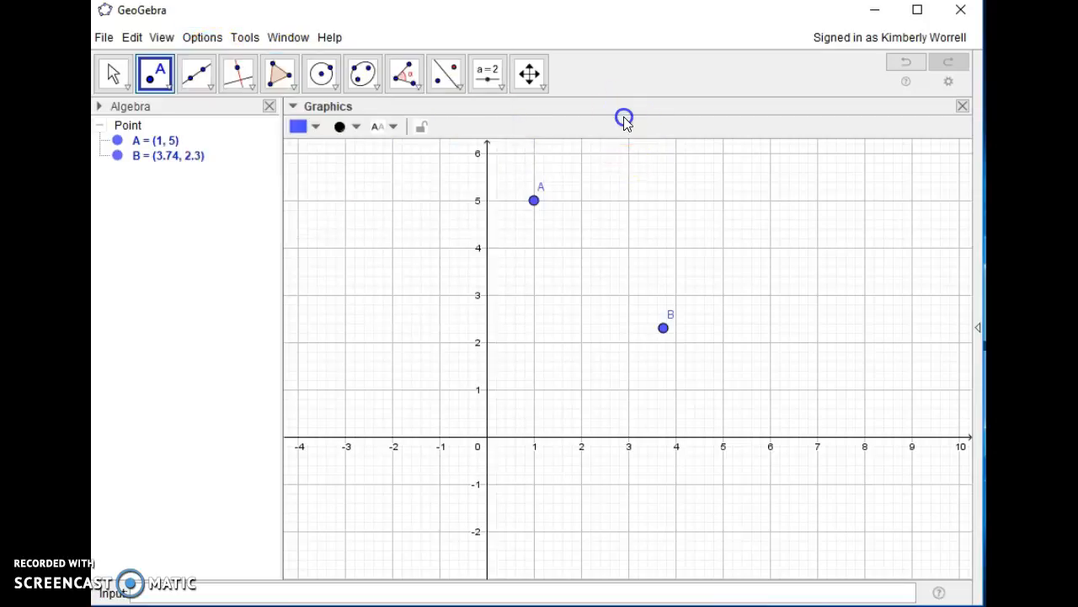
Draw a segment joining points A and B
left_click(211, 91)
left_click(233, 123)
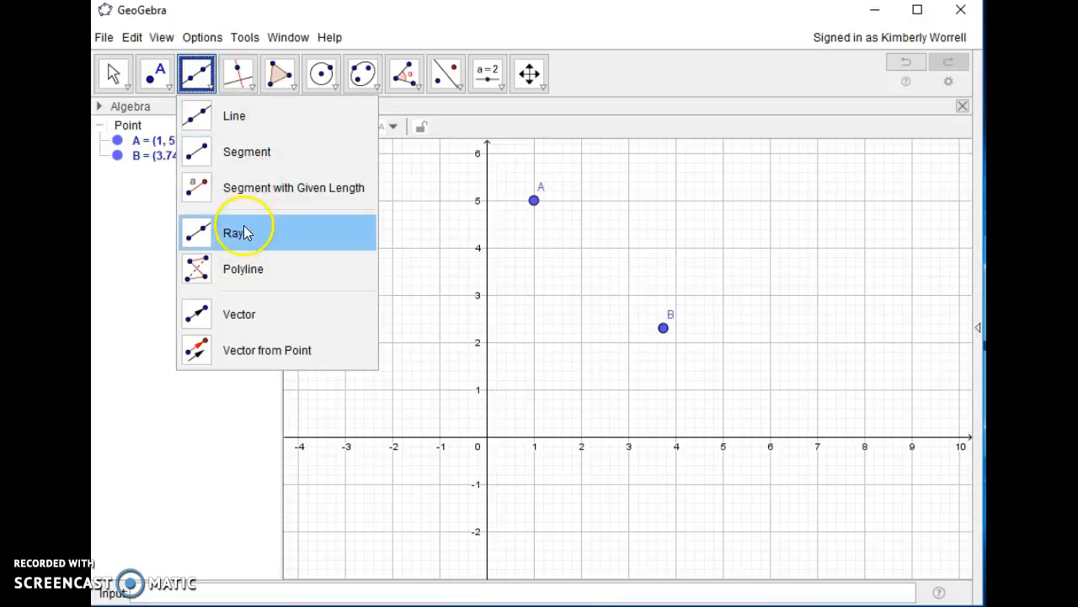
left_click(248, 153)
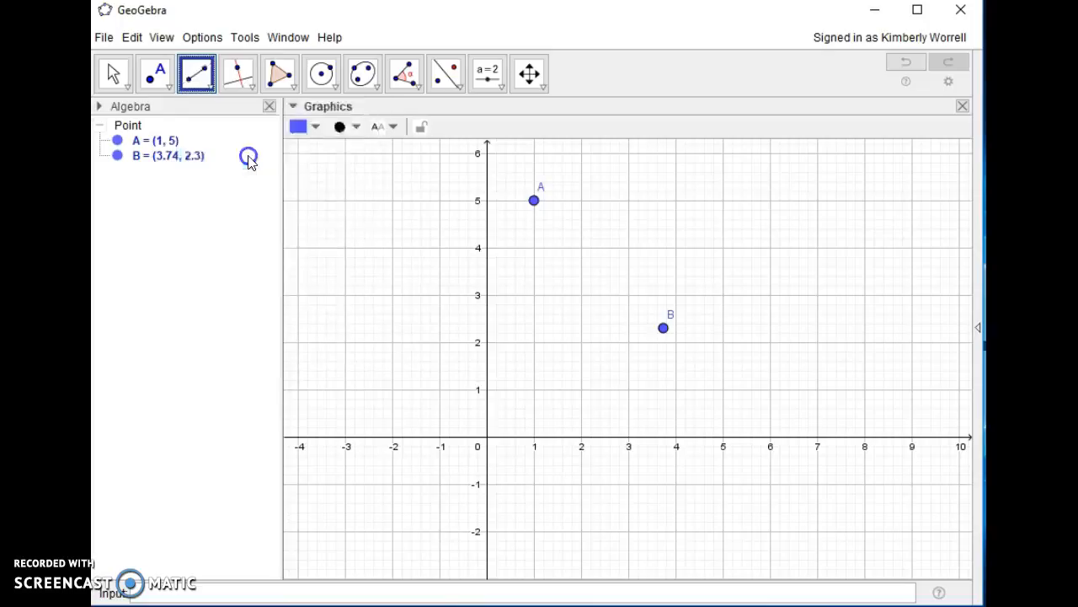
left_click(534, 200)
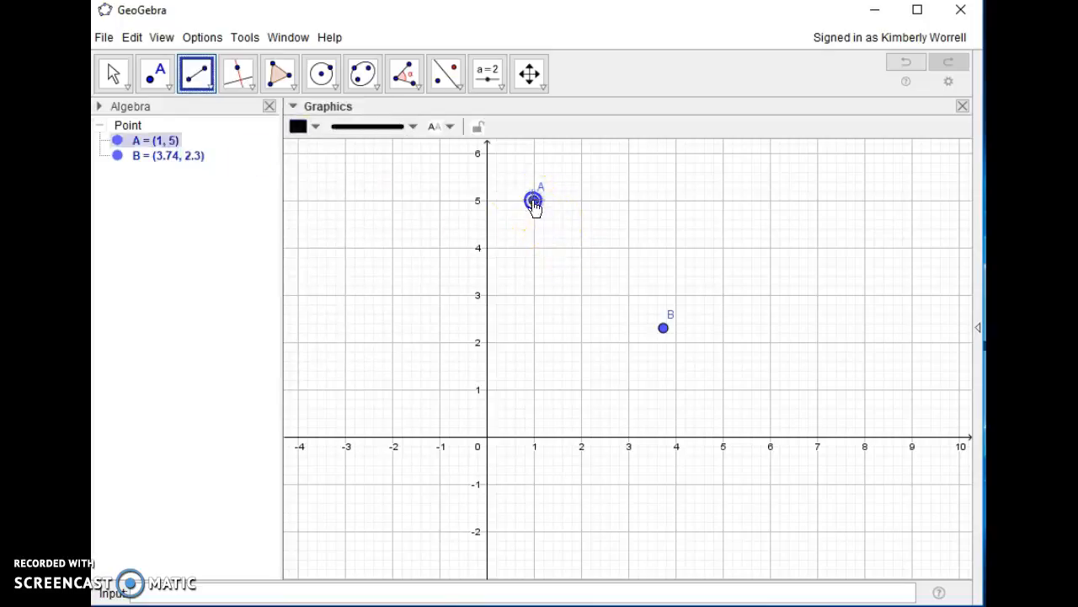
left_click(662, 331)
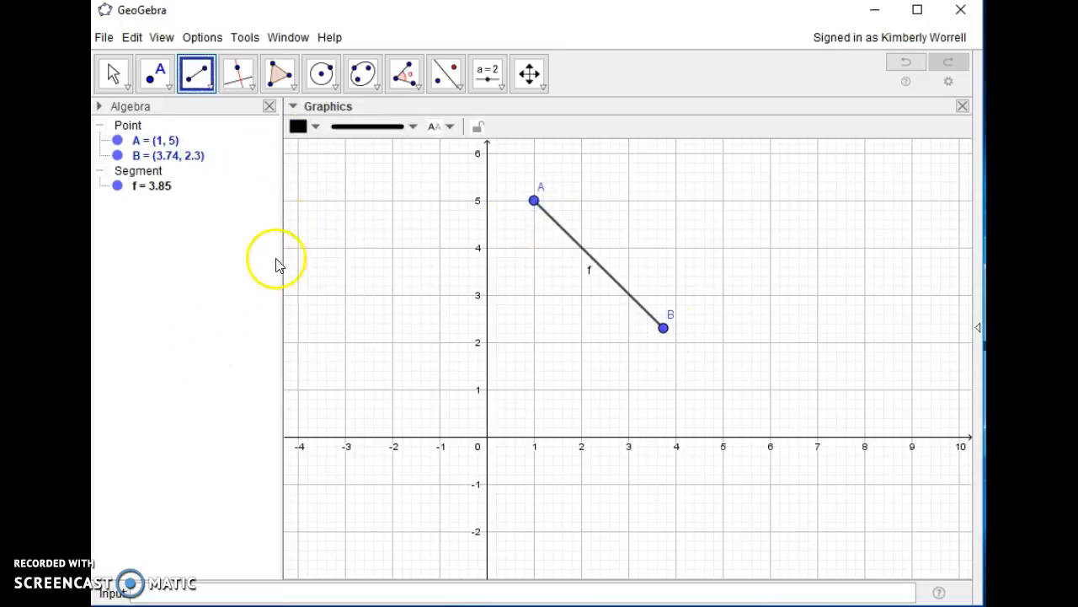
left_click(154, 199)
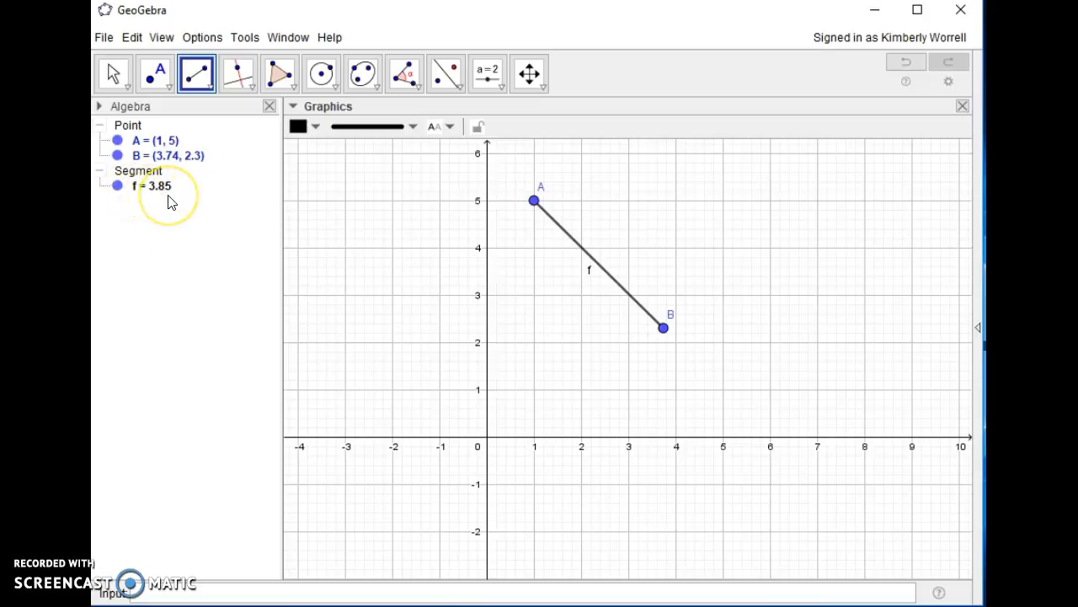
left_click(169, 208)
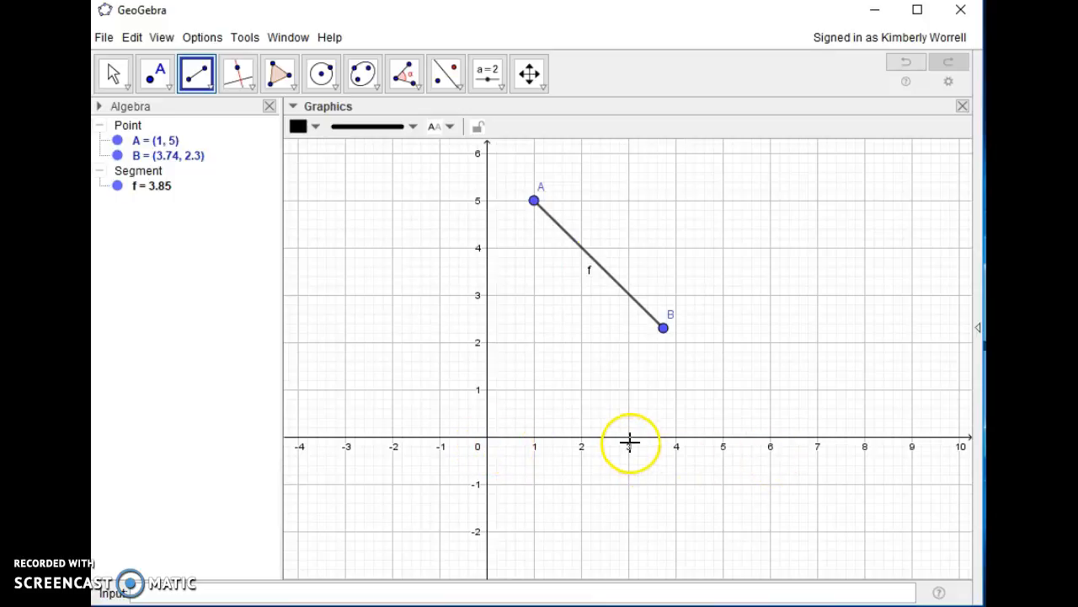
Construct the perpendicular bisector between points A and B
left_click(253, 93)
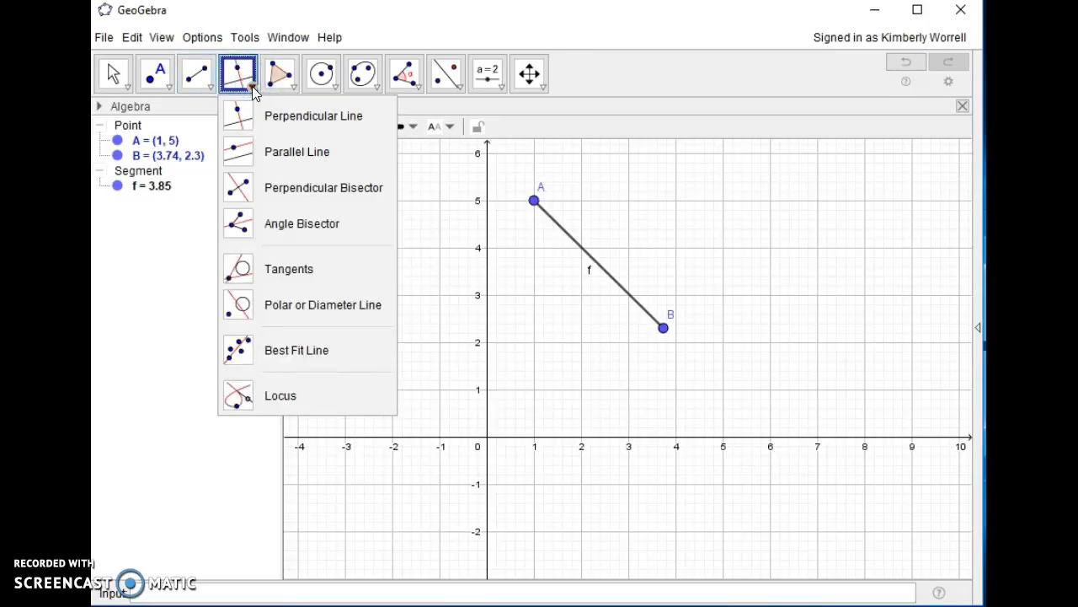
left_click(245, 190)
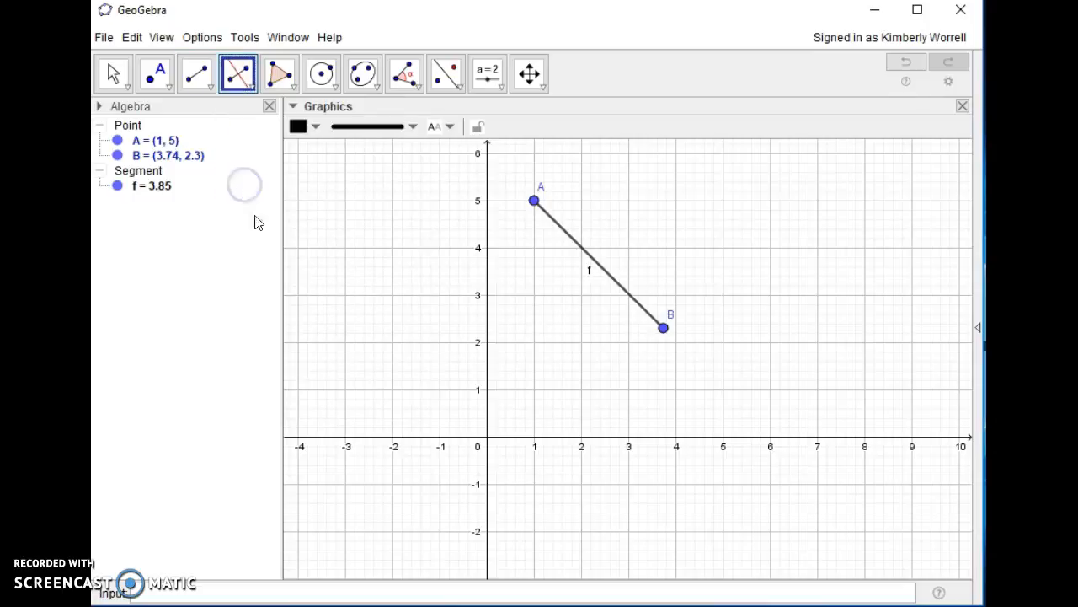
left_click(534, 202)
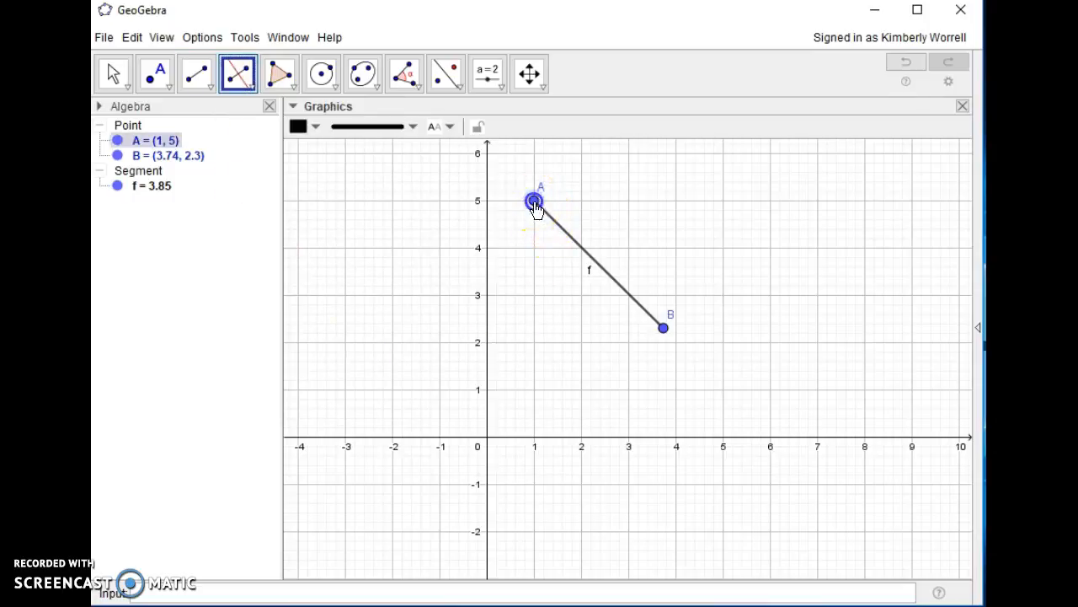
left_click(664, 329)
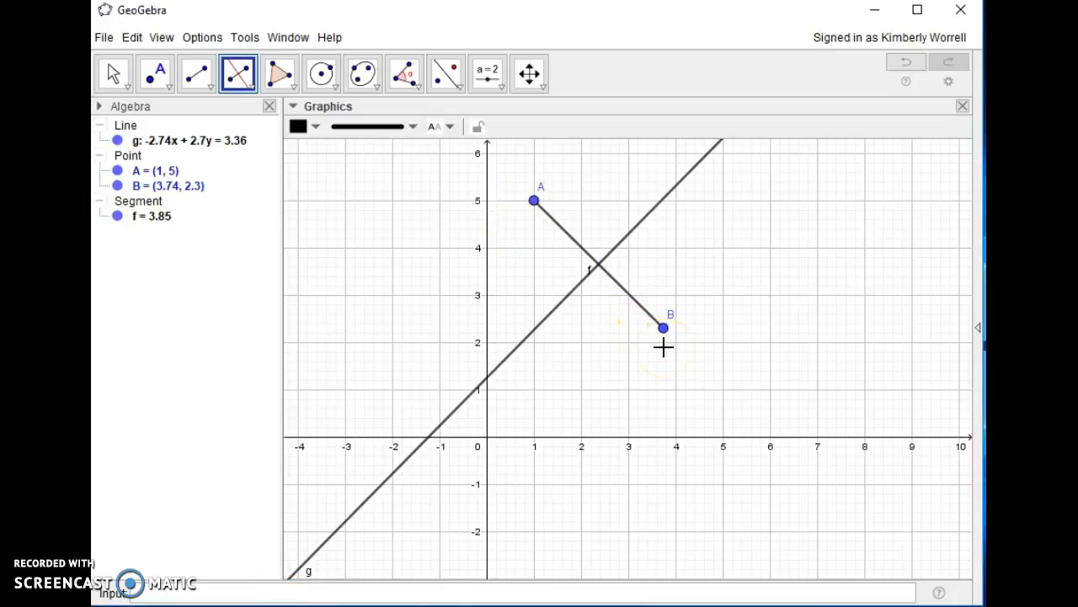
Place a point on the perpendicular bisector below segment AB, at about (0.96, 2.22)
left_click(169, 88)
left_click(158, 113)
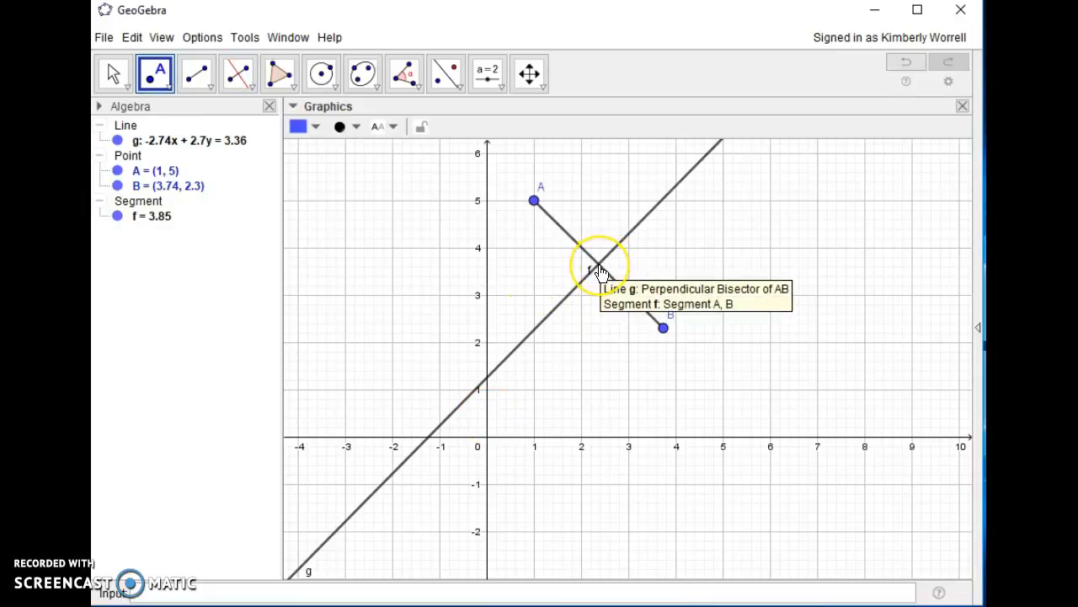
left_click(531, 331)
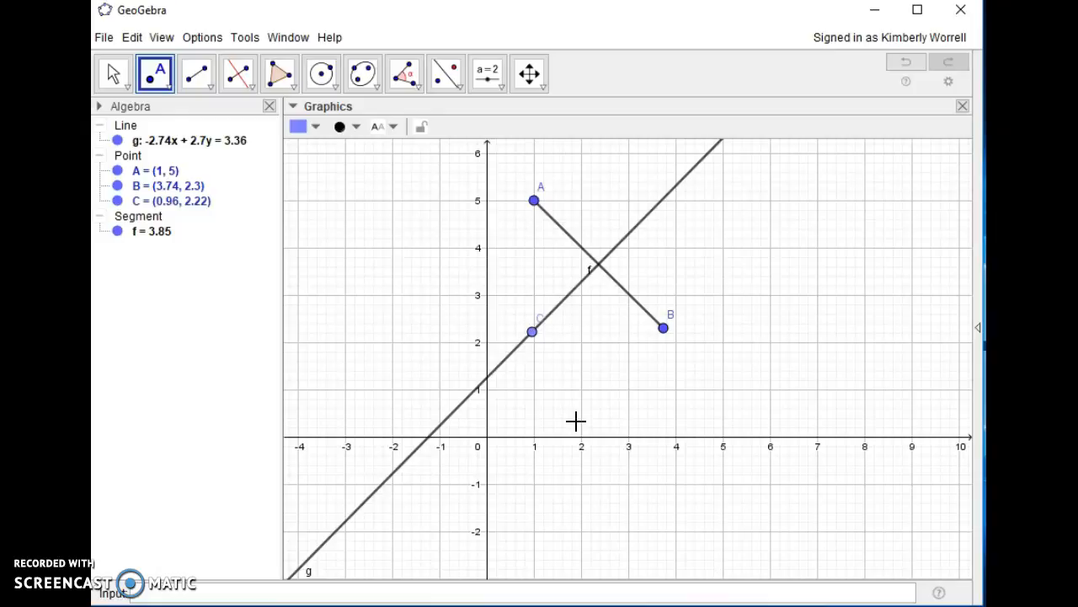
left_click(560, 265)
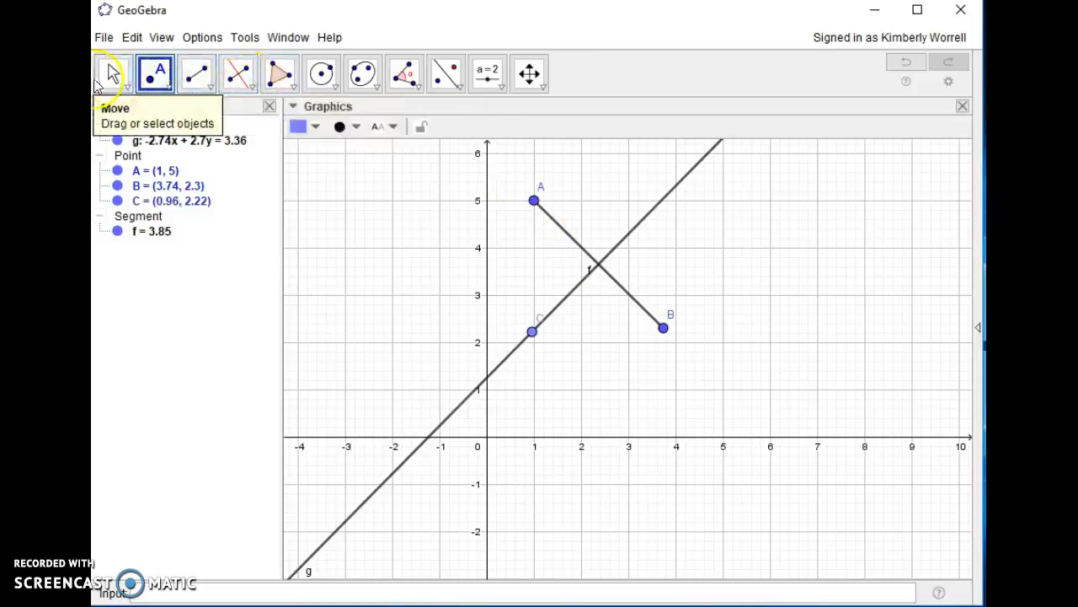
Construct a line parallel to segment AB through point C
left_click(253, 87)
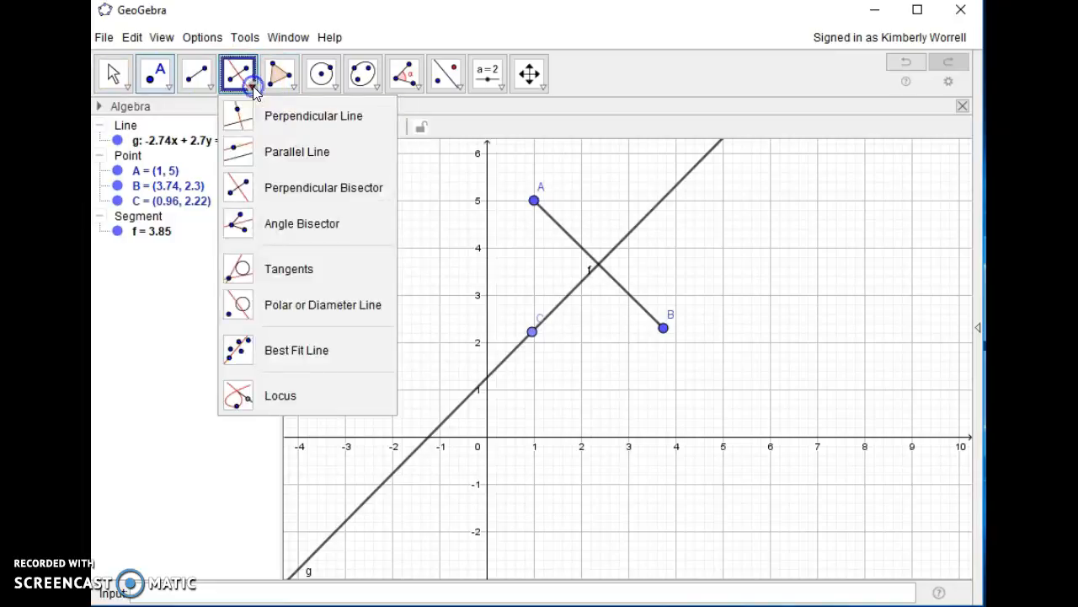
left_click(259, 155)
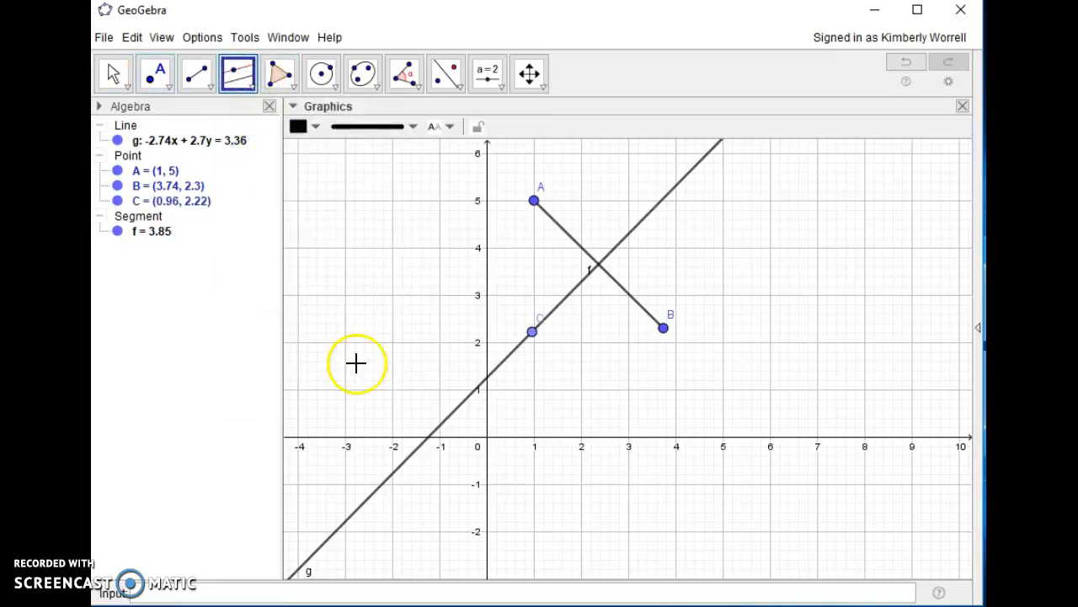
left_click(555, 228)
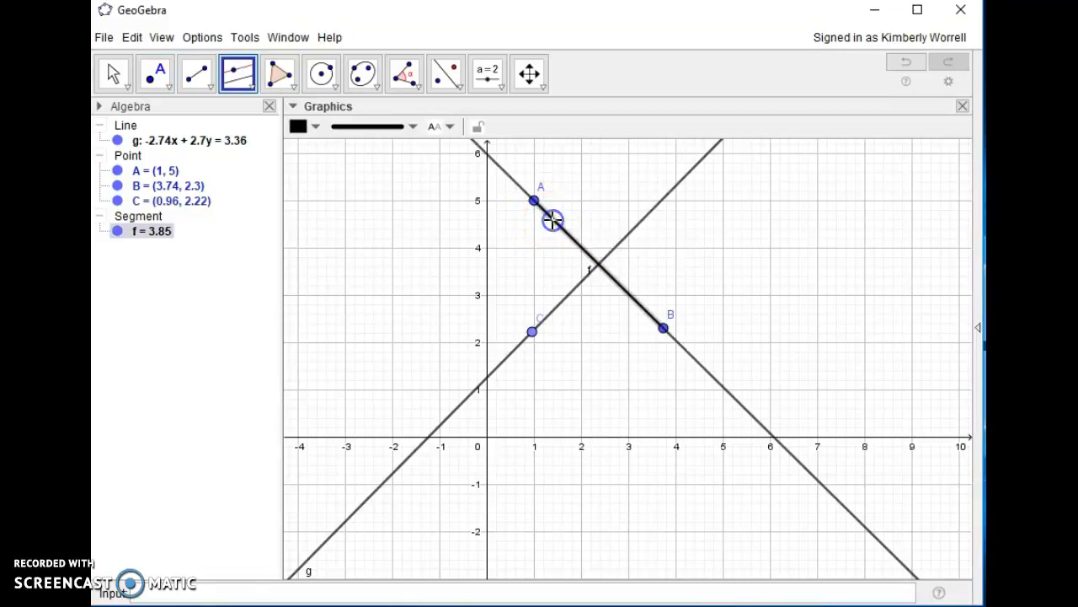
left_click(531, 333)
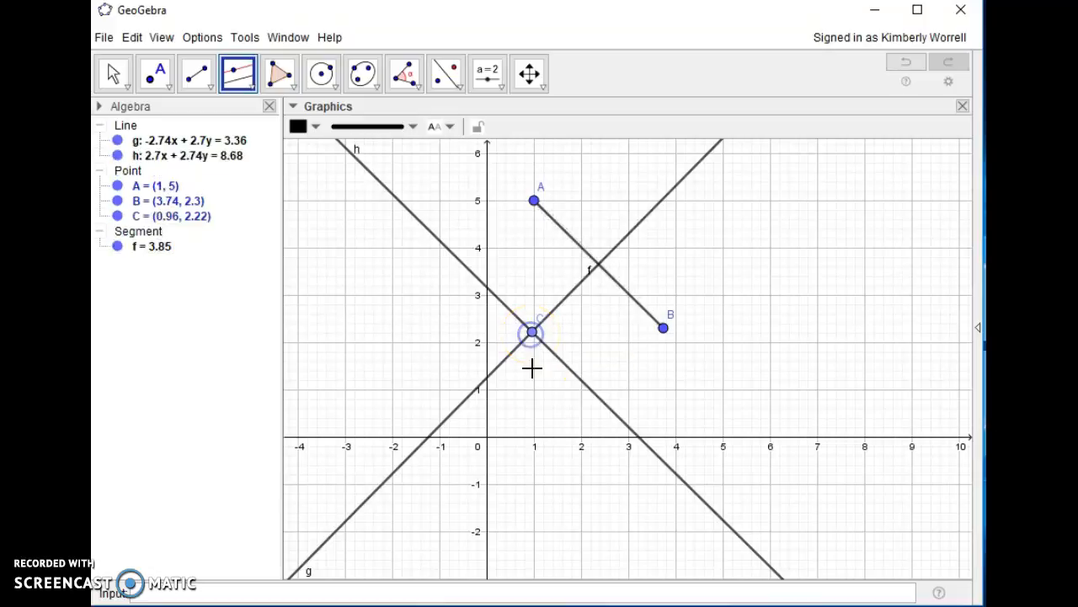
Place two points in an empty area of the plane, at about (10.24, 5.34) and (11.42, 2.4)
mouse_move(692, 606)
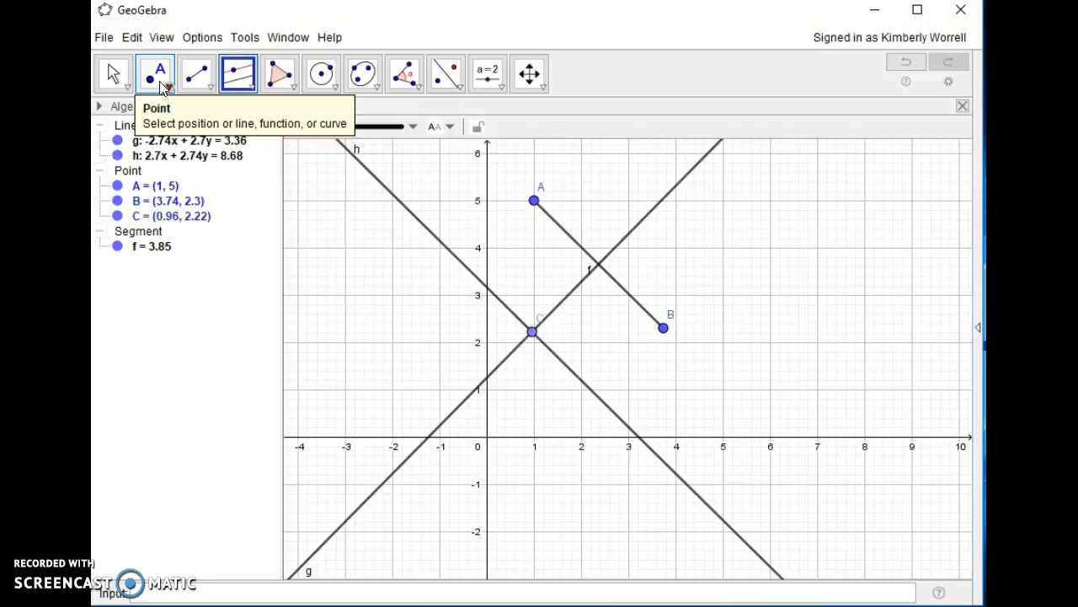
left_click(110, 73)
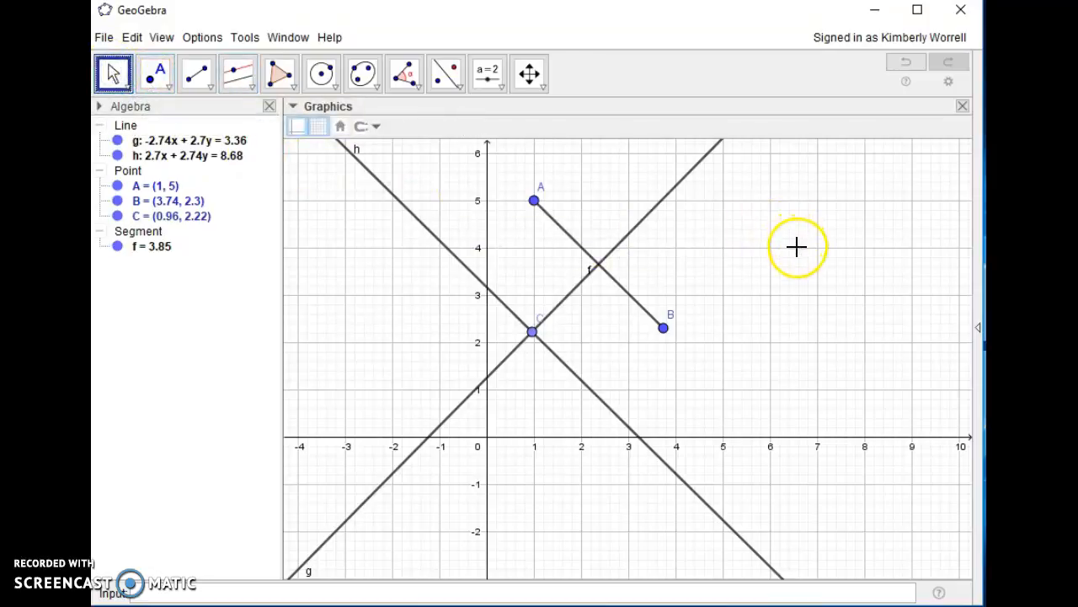
left_click_drag(797, 250, 303, 295)
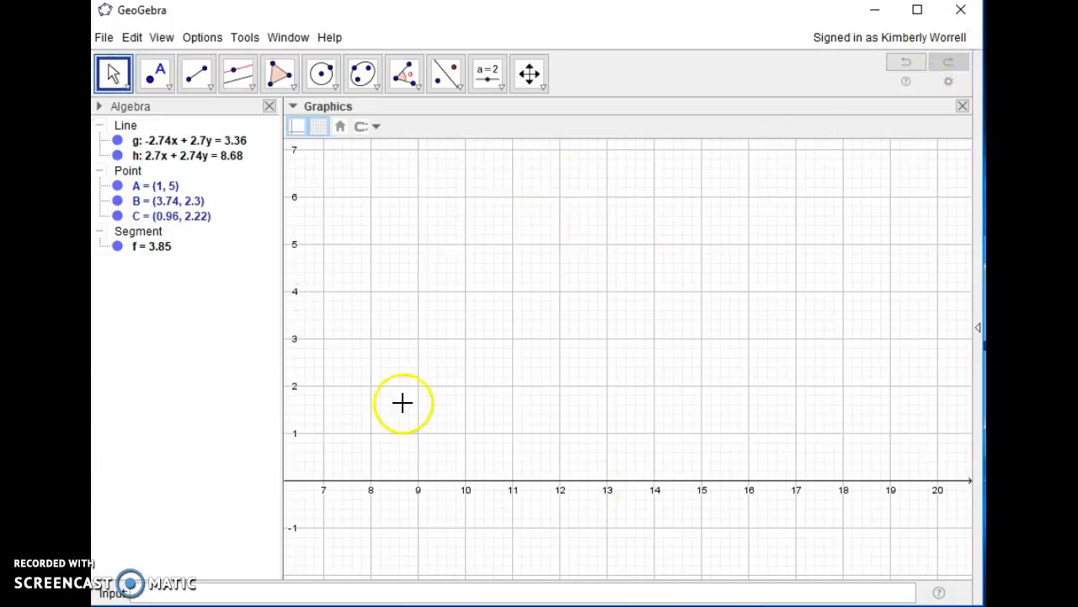
left_click(168, 81)
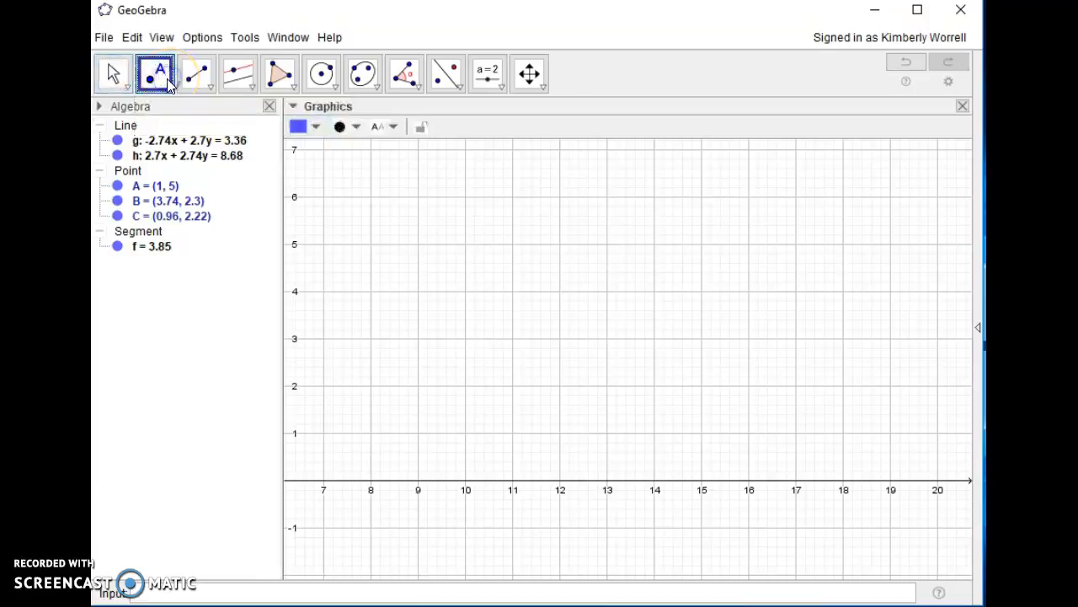
left_click(167, 81)
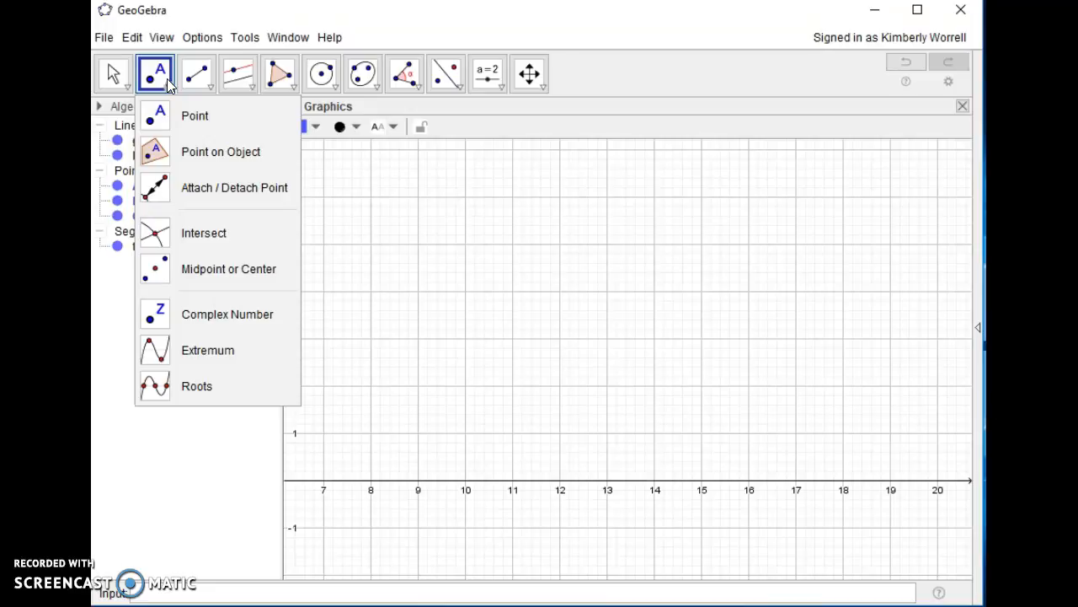
left_click(157, 113)
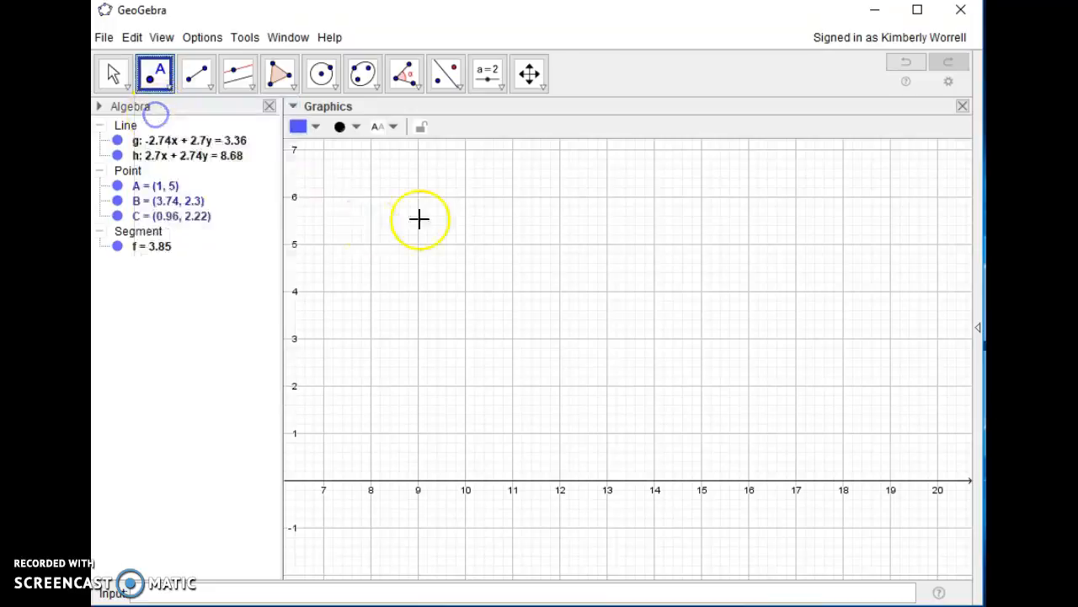
left_click(476, 227)
left_click(531, 366)
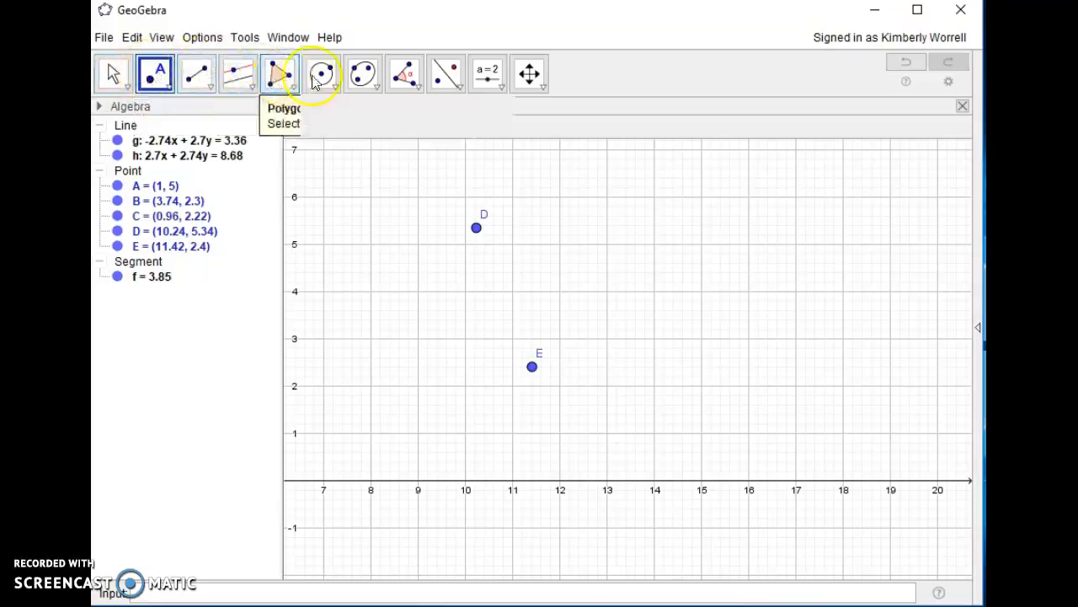
Construct a 90° counterclockwise Angle with Given Size, using point D as the leg point and point E as the vertex
left_click(418, 93)
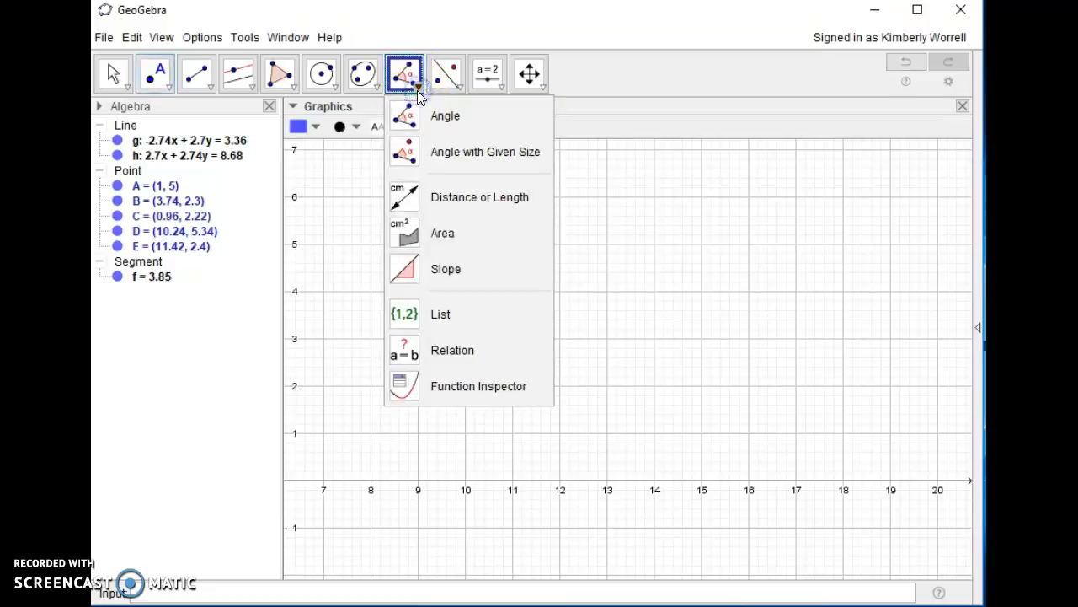
left_click(406, 124)
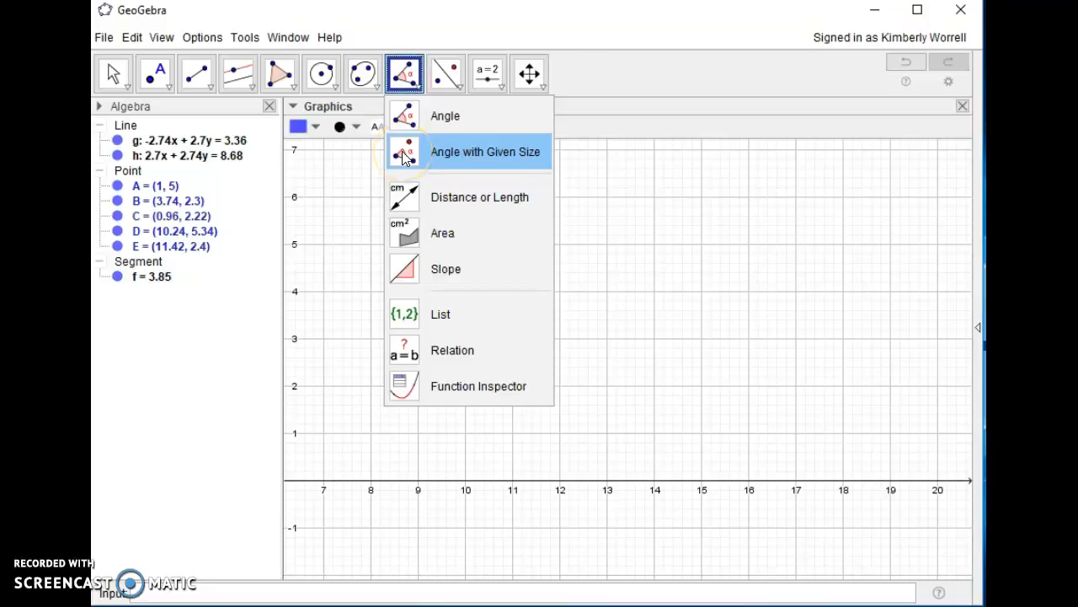
left_click(403, 153)
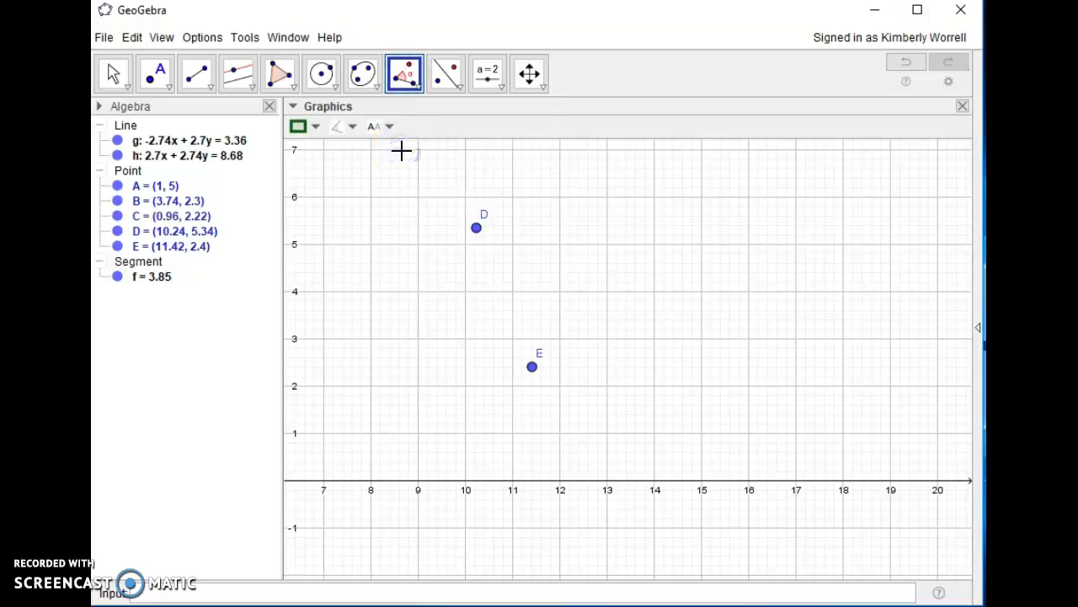
left_click(406, 76)
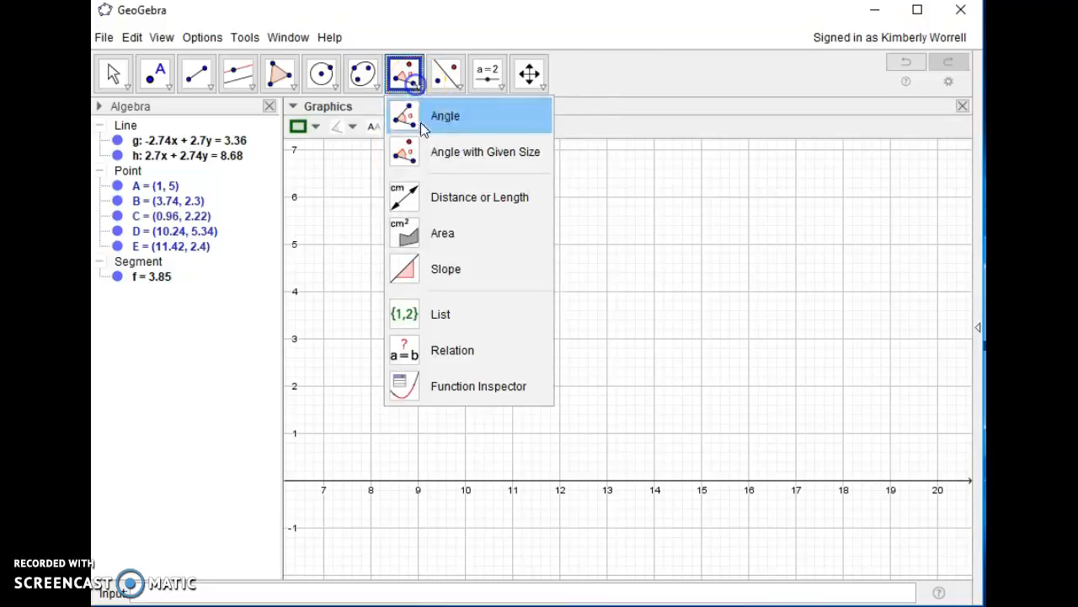
left_click(425, 154)
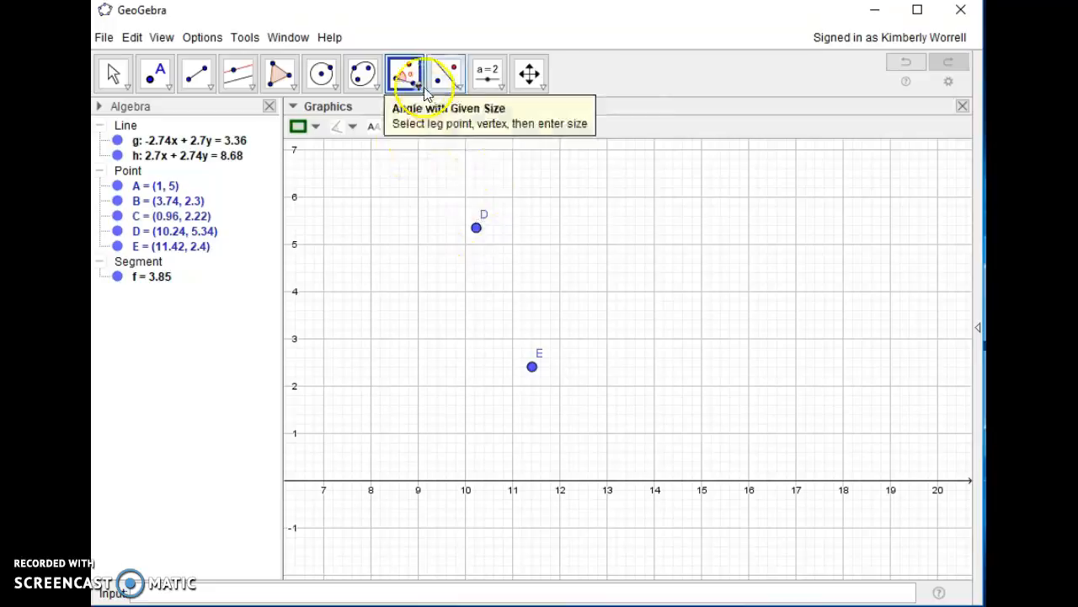
left_click(404, 76)
left_click(436, 155)
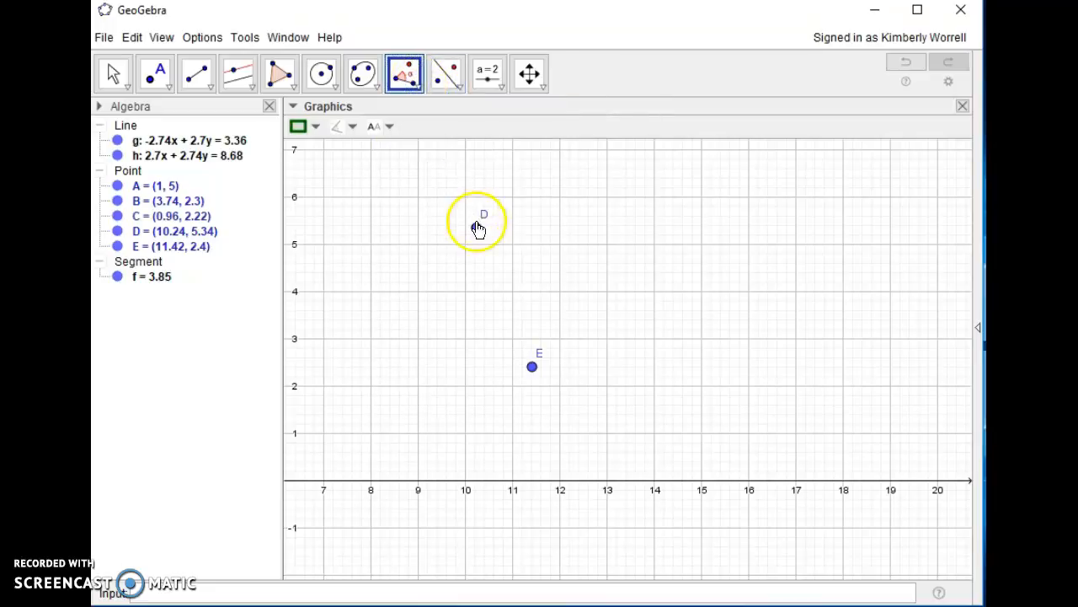
left_click(476, 229)
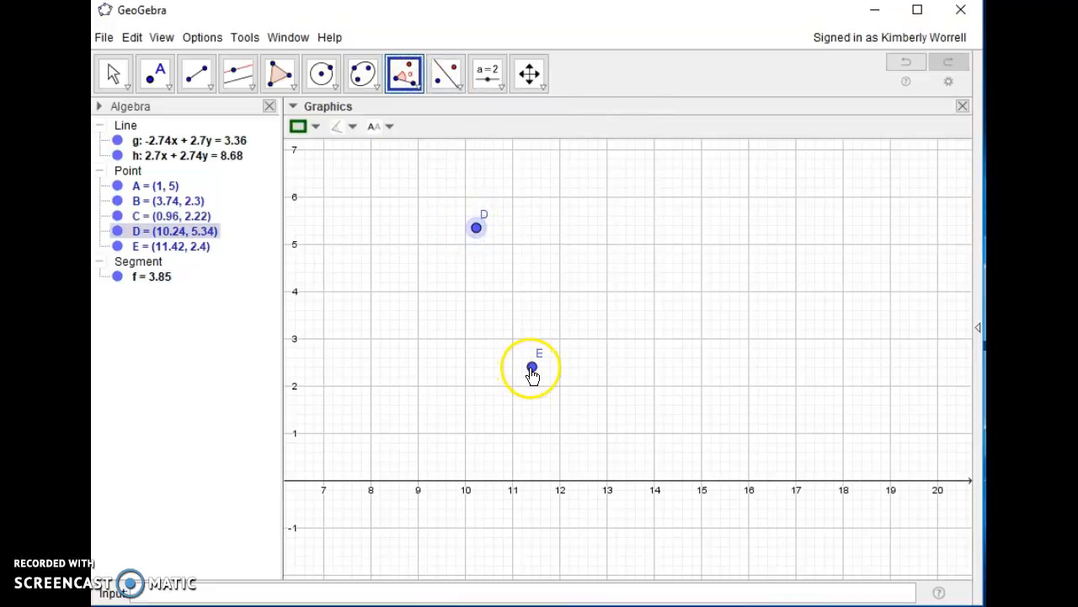
left_click(531, 368)
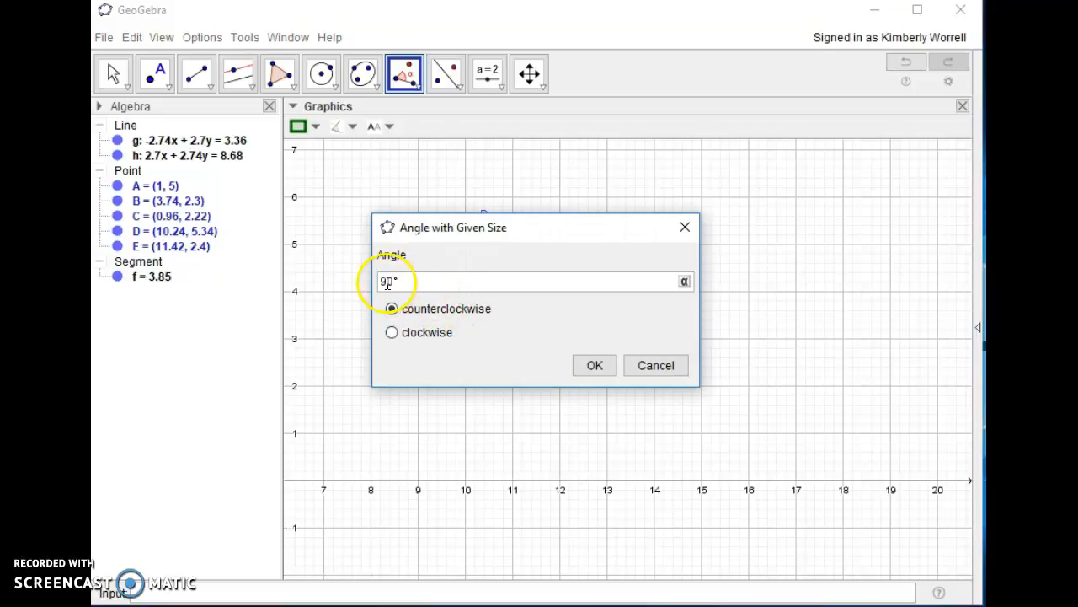
left_click(595, 367)
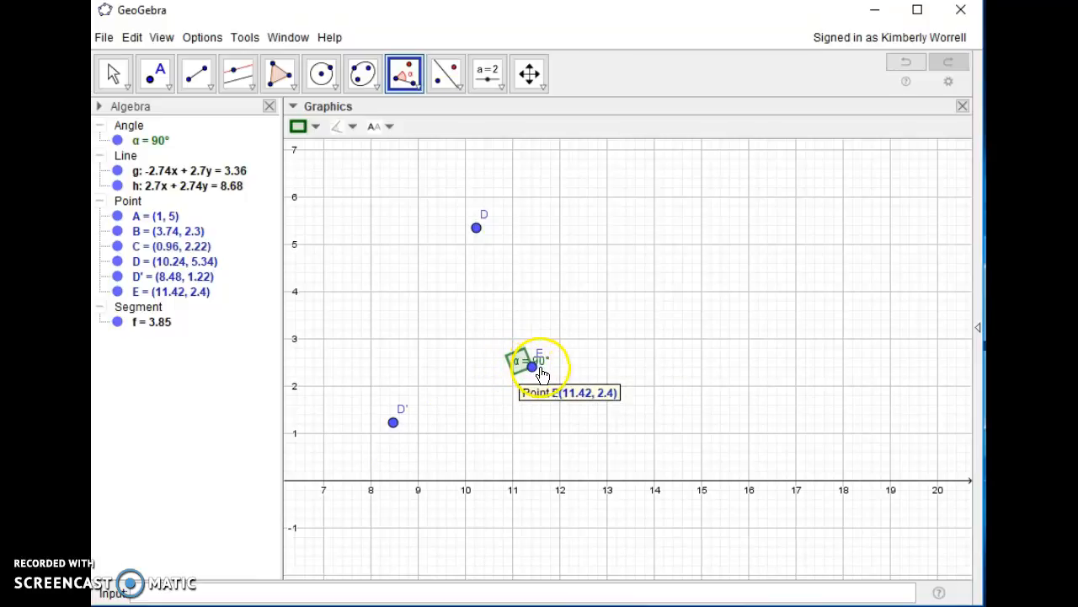
left_click(549, 325)
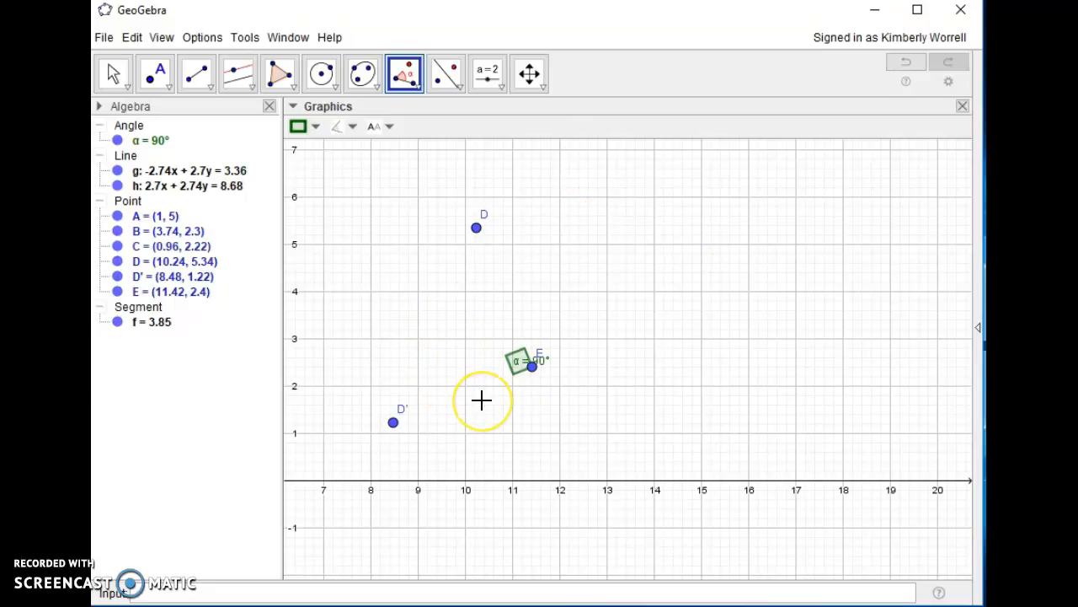
Draw two rays starting at point E, one through point D and the other through point D'
left_click(211, 88)
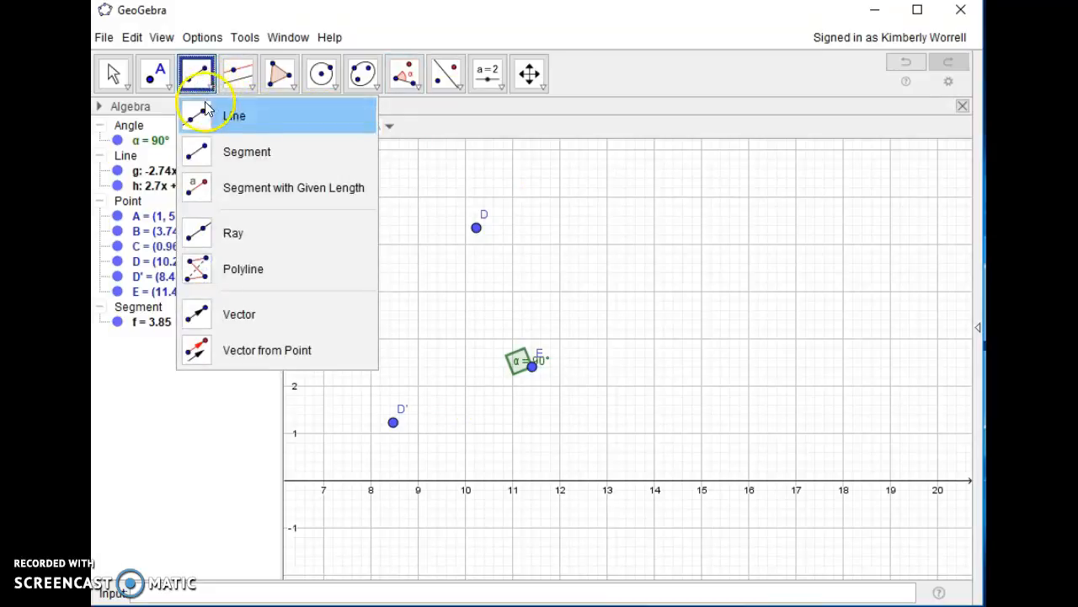
left_click(202, 236)
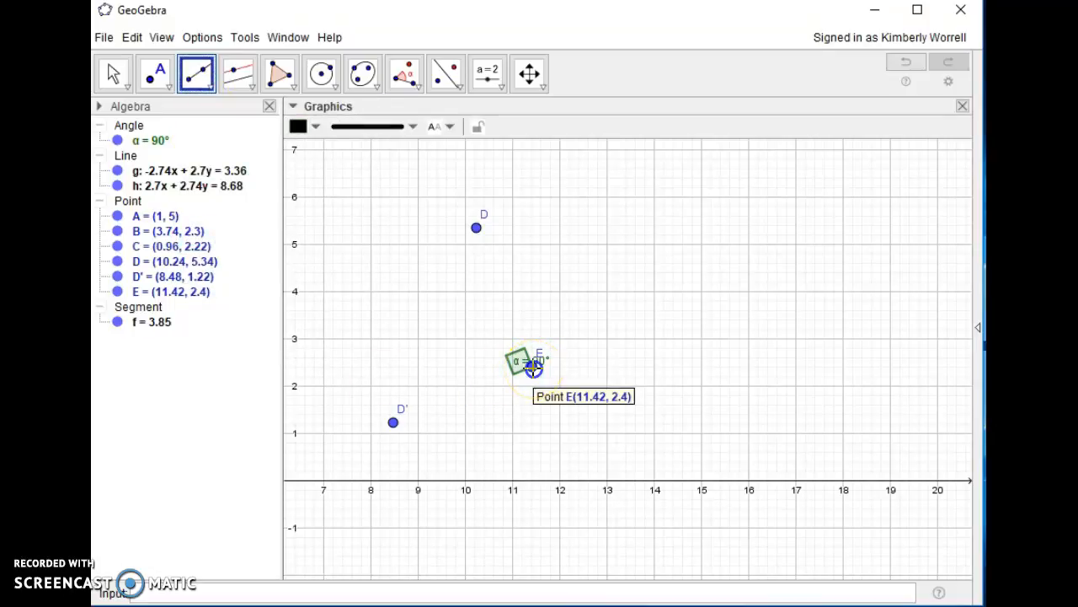
left_click(533, 366)
left_click(476, 227)
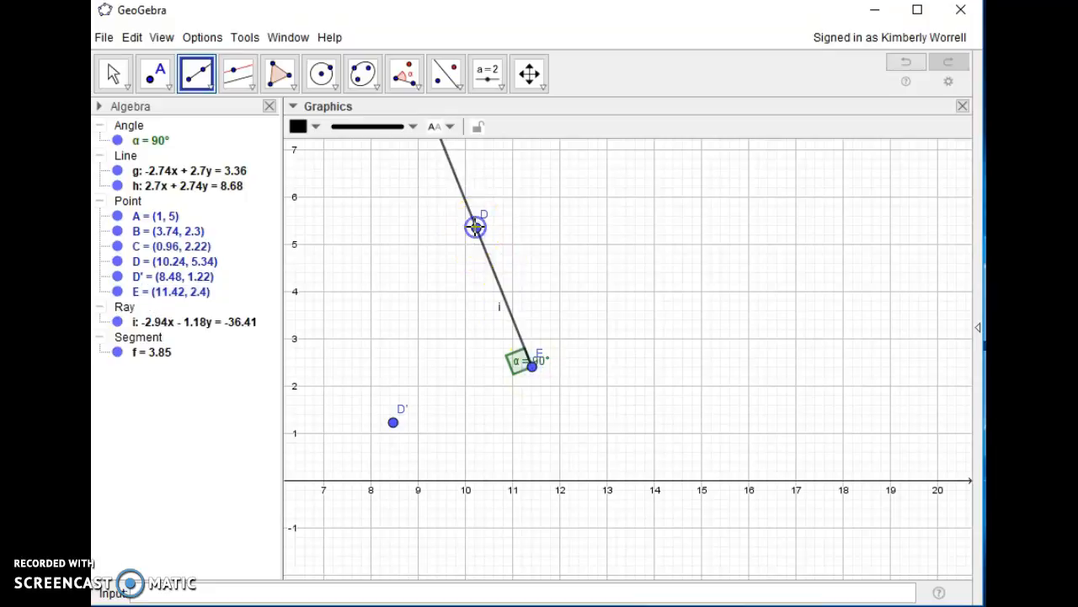
left_click(533, 368)
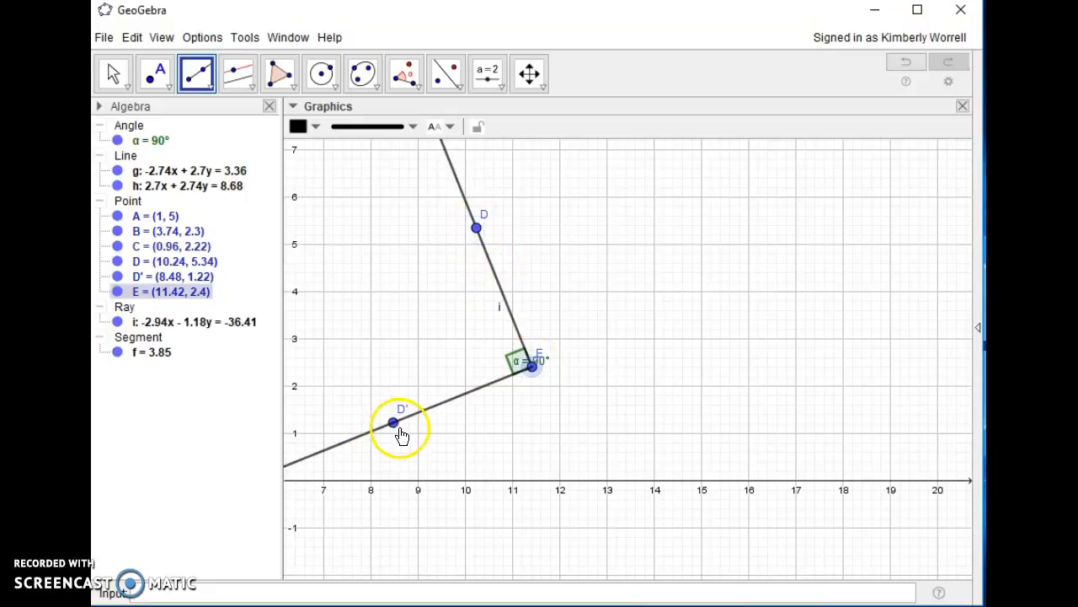
left_click(399, 430)
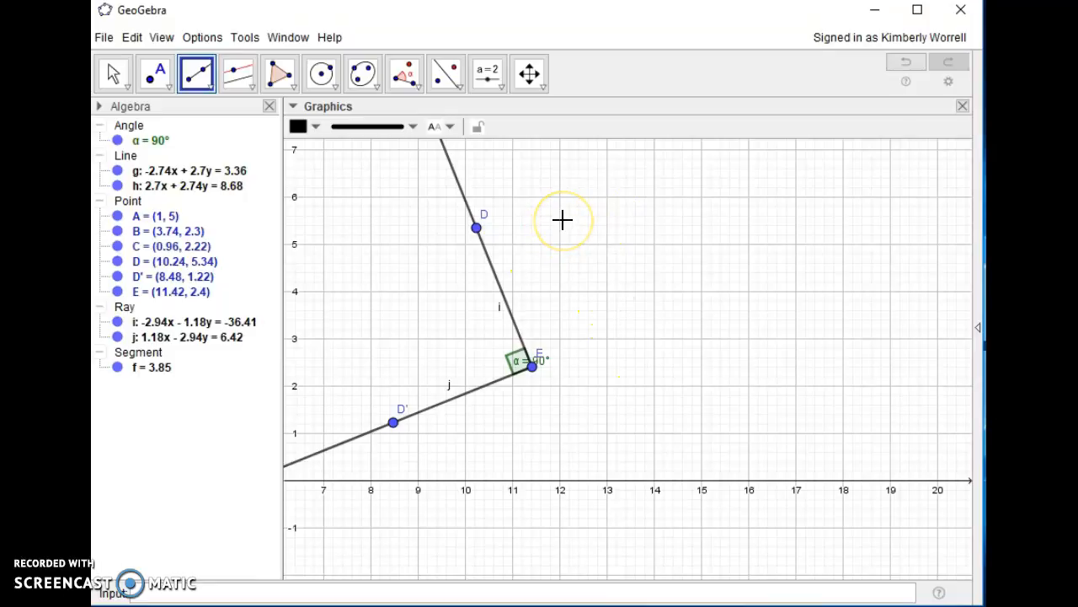
Rename point D on the upper ray as G
right_click(476, 229)
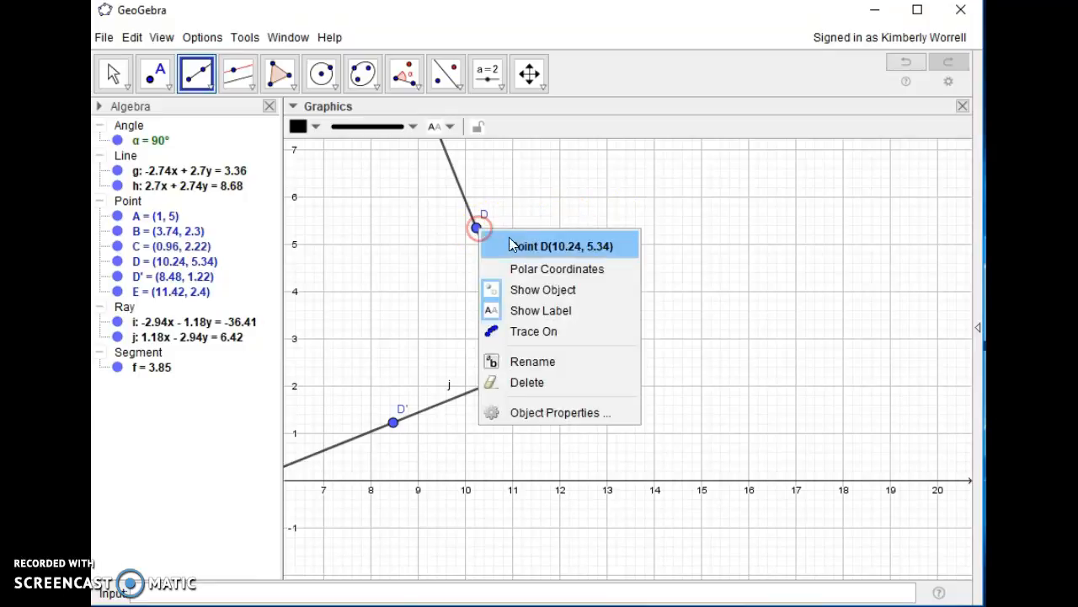
left_click(547, 361)
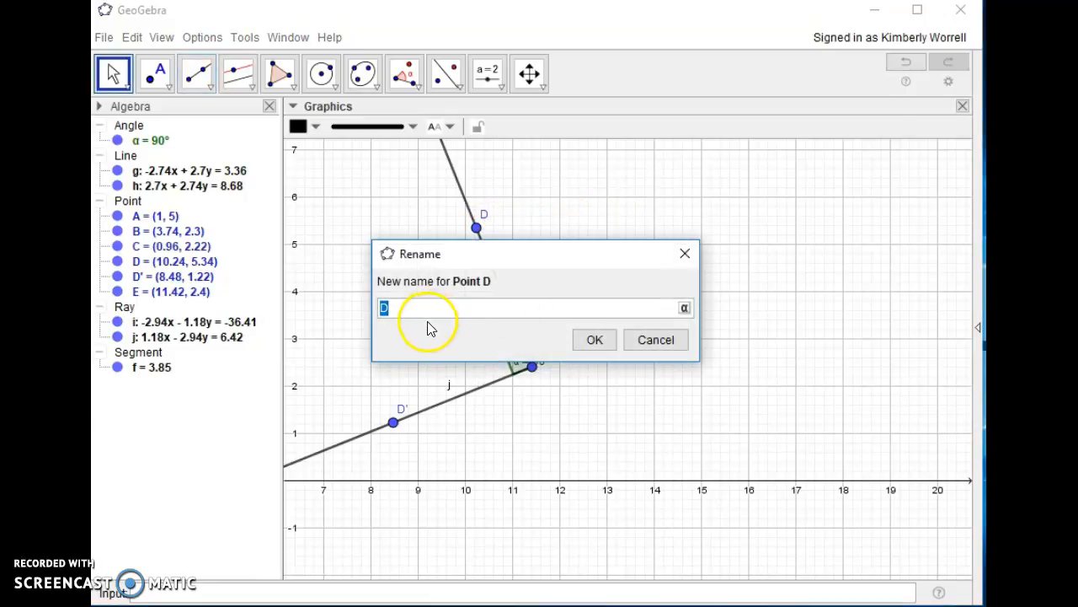
type("G")
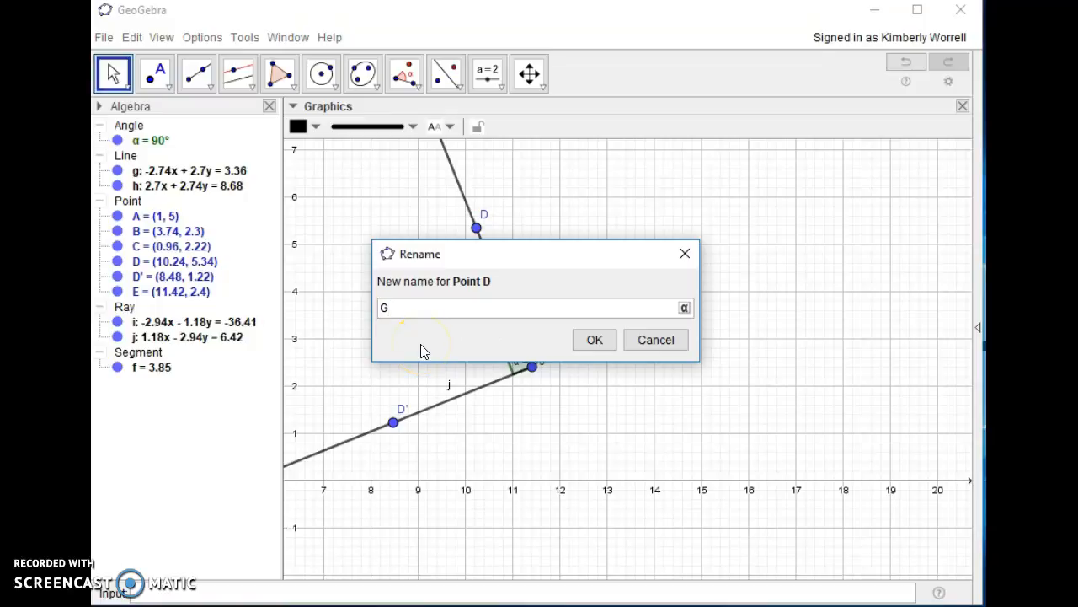
key("Return")
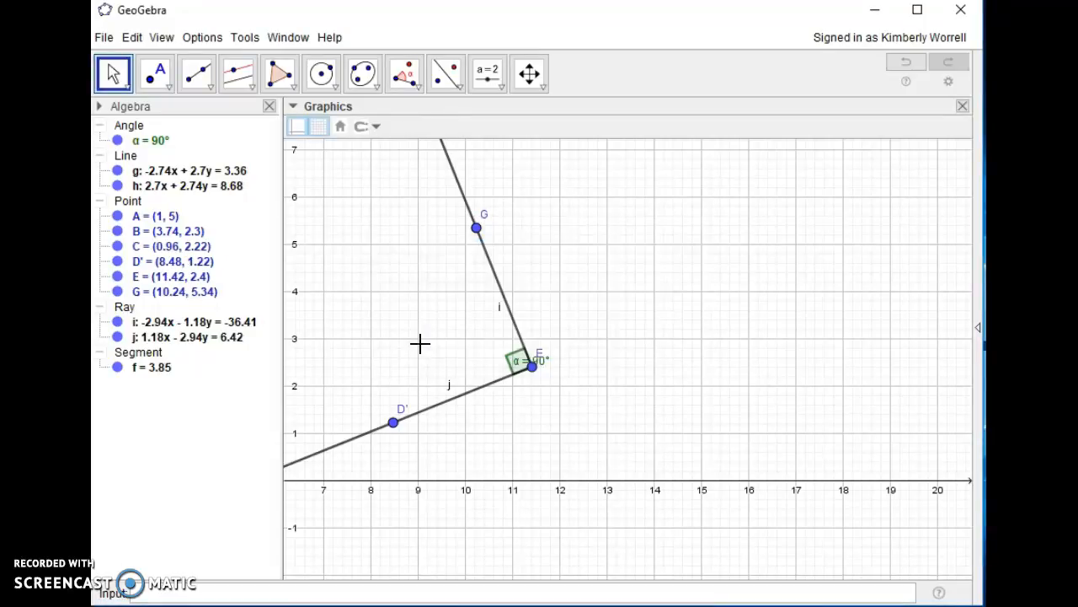
Rename the angle's vertex point E as H
right_click(531, 371)
left_click(583, 501)
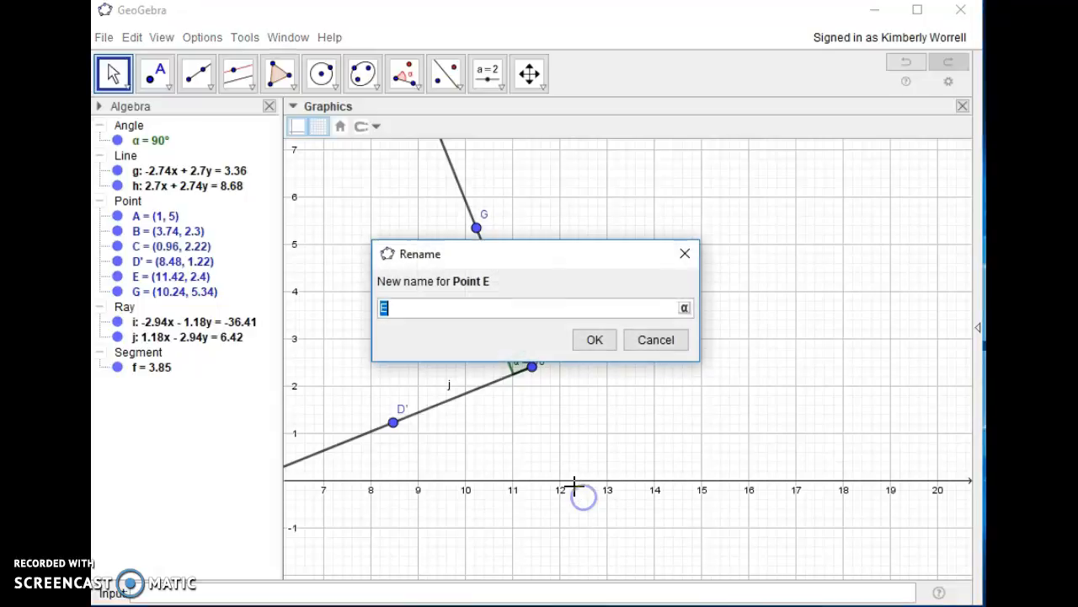
key("Return")
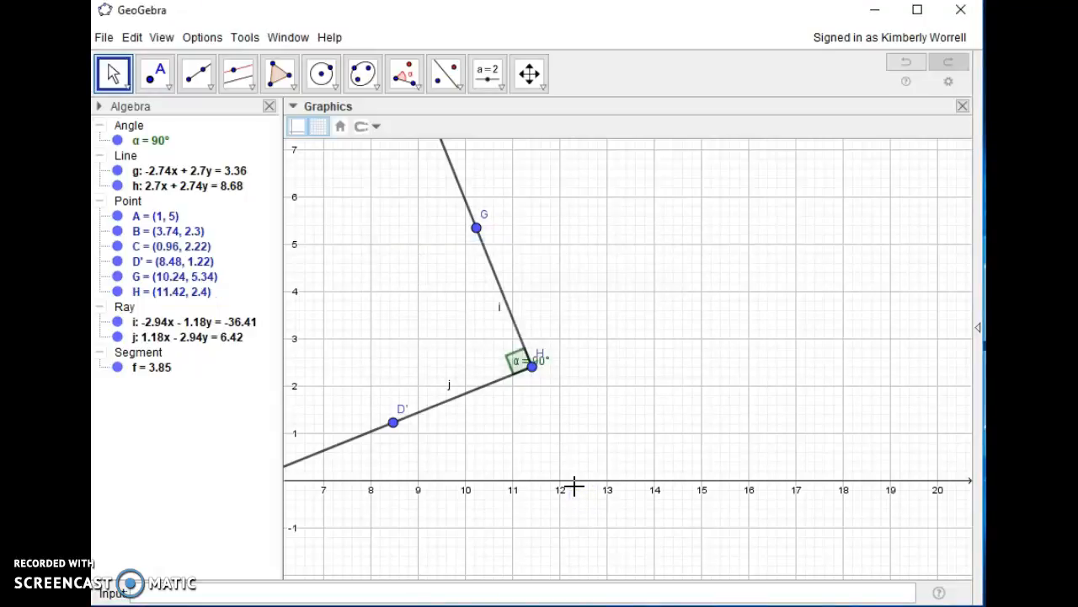
Rename point D' on the lower ray as J
right_click(395, 423)
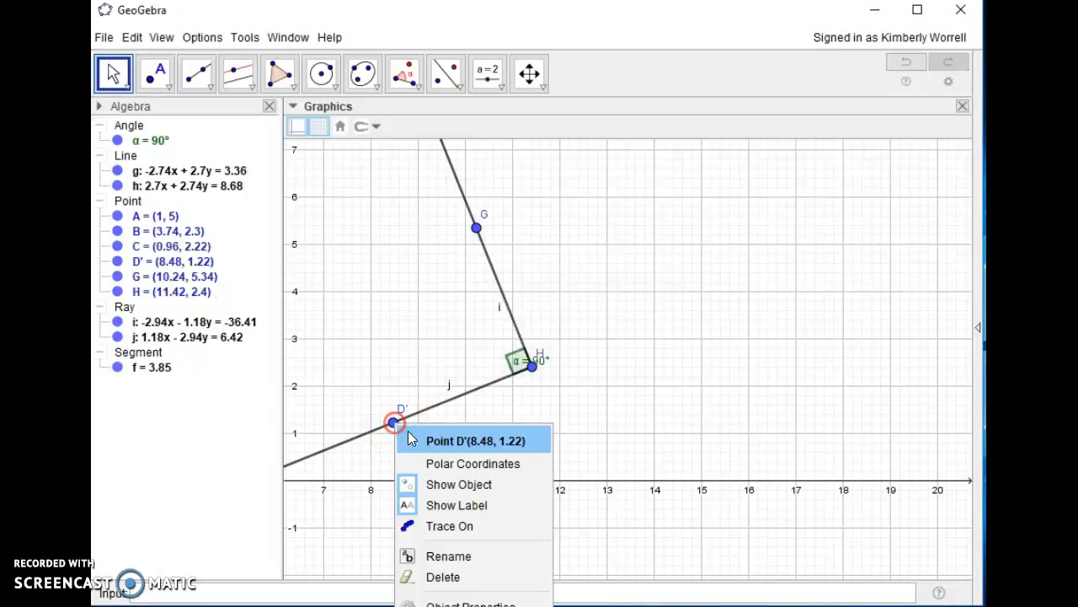
left_click(455, 556)
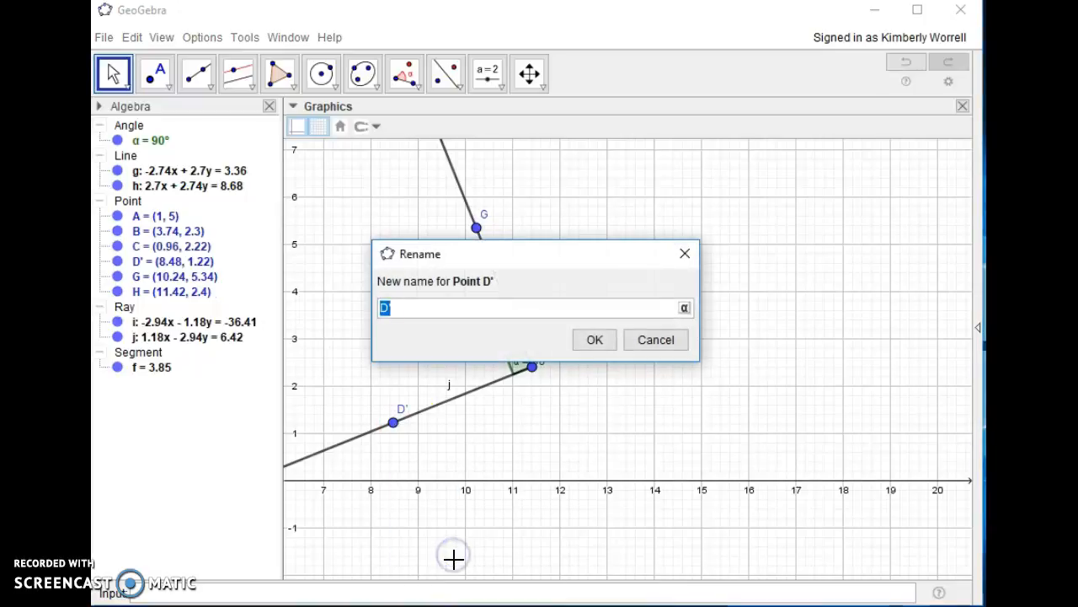
key("Return")
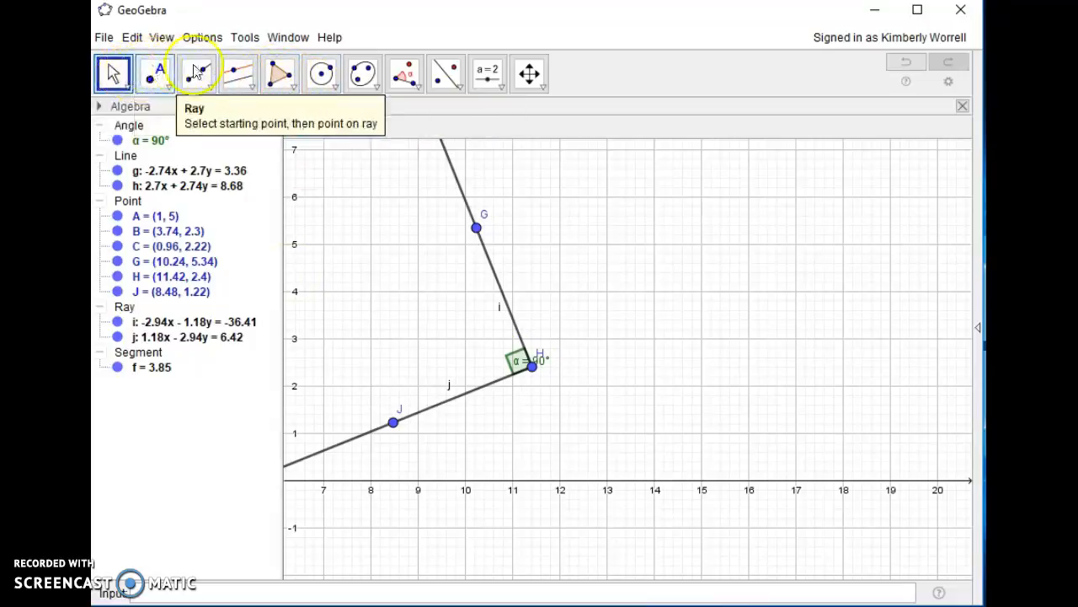
Construct the angle bisector of the 90° angle through points G, H and J
left_click(252, 89)
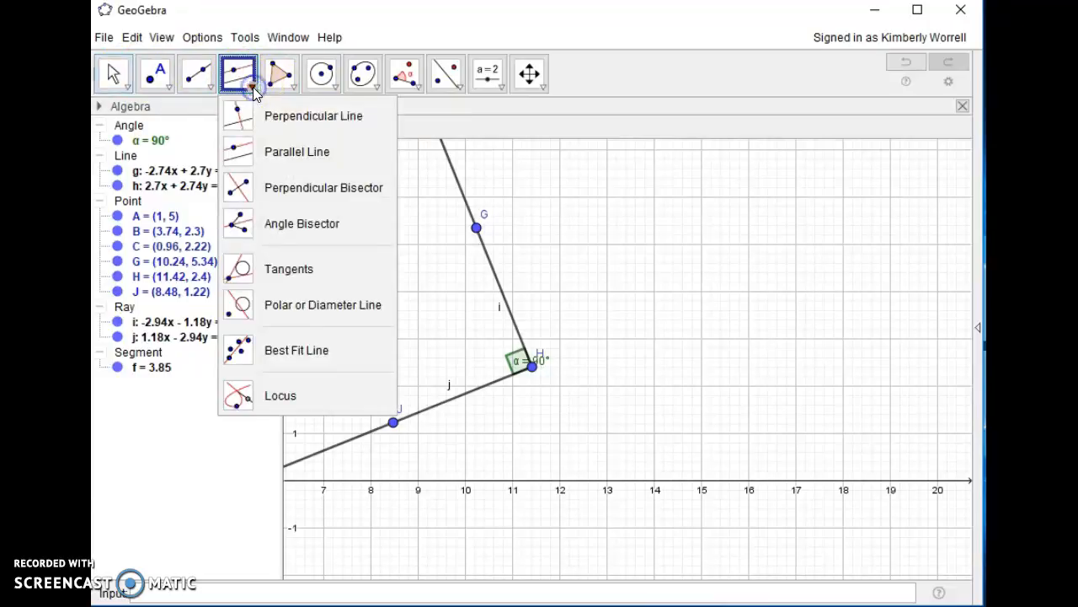
left_click(272, 224)
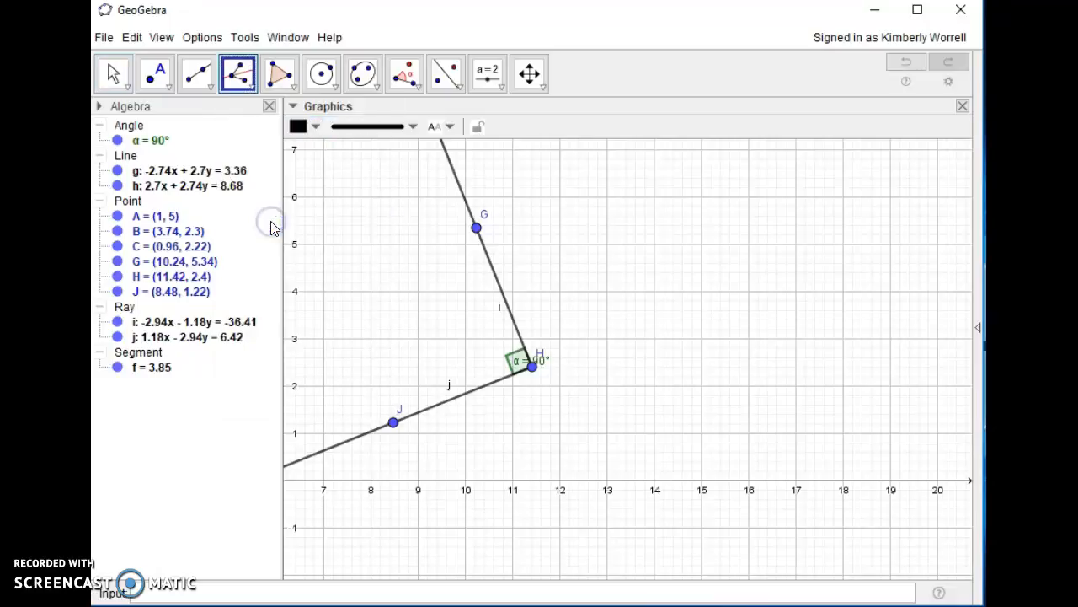
left_click(477, 229)
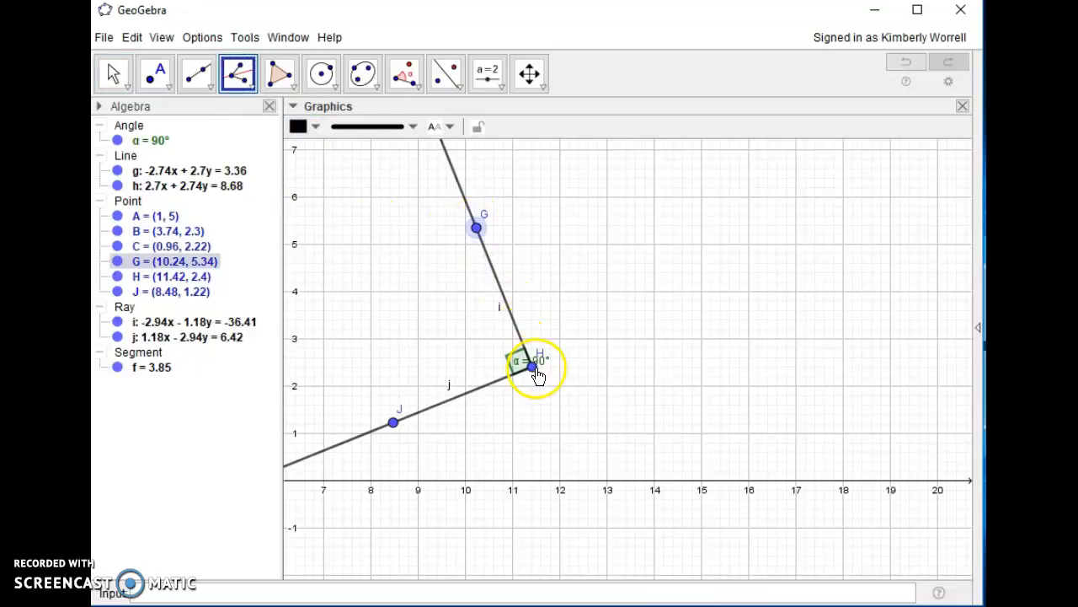
left_click(534, 364)
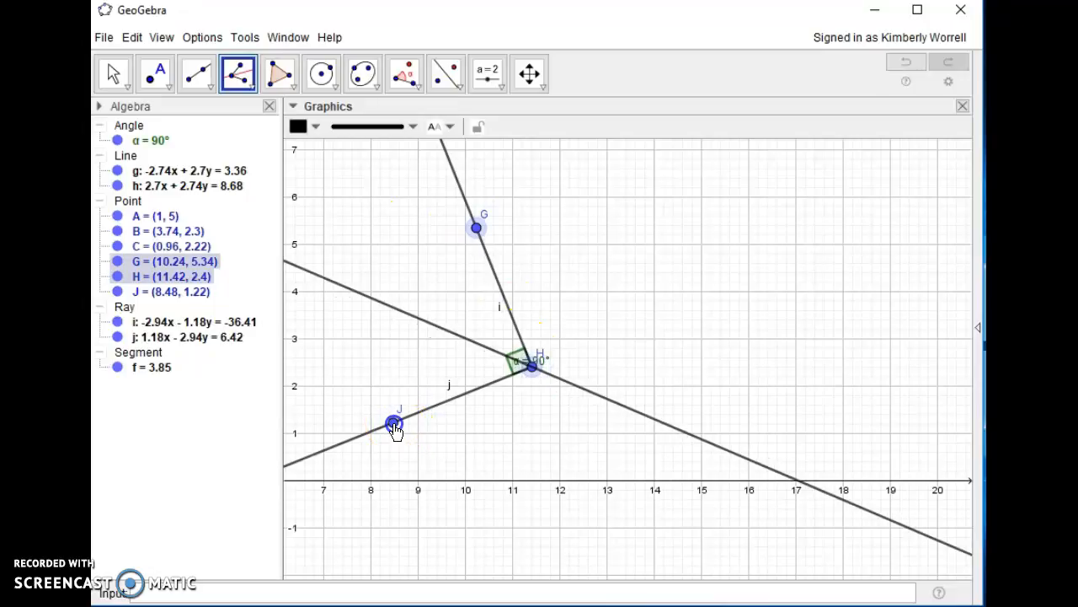
left_click(393, 422)
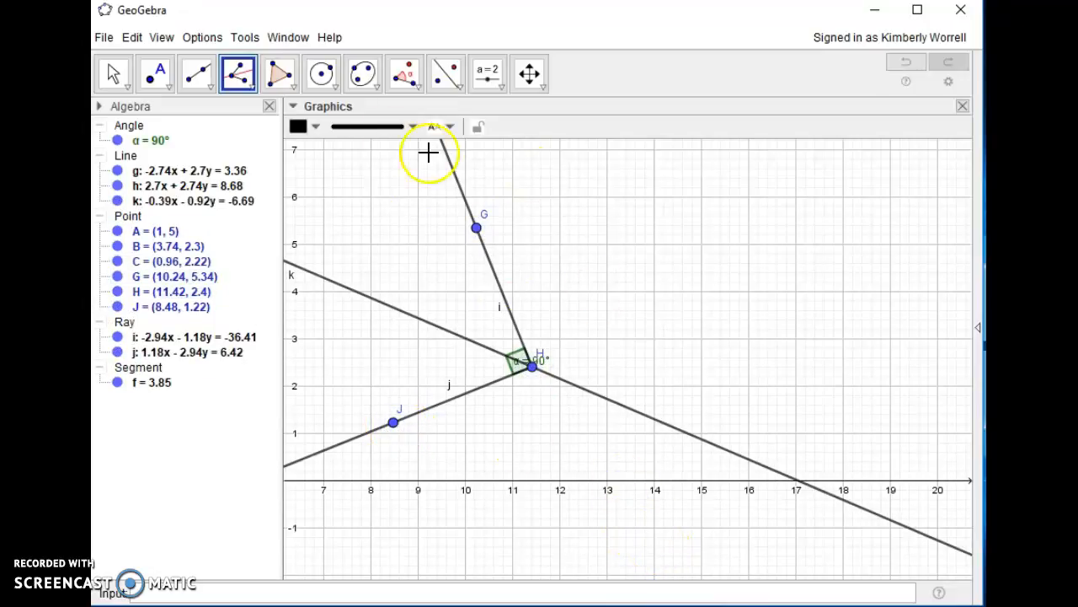
Place a point on the angle bisector at about (7.38, 4.12), inside the right angle, and rename it R
left_click(160, 78)
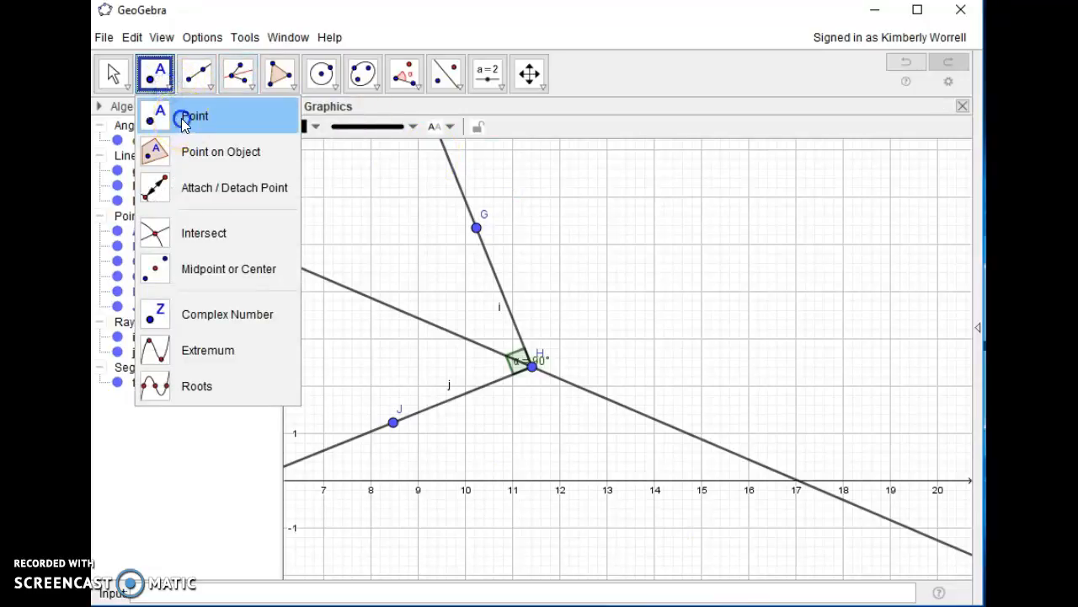
left_click(185, 121)
left_click(342, 286)
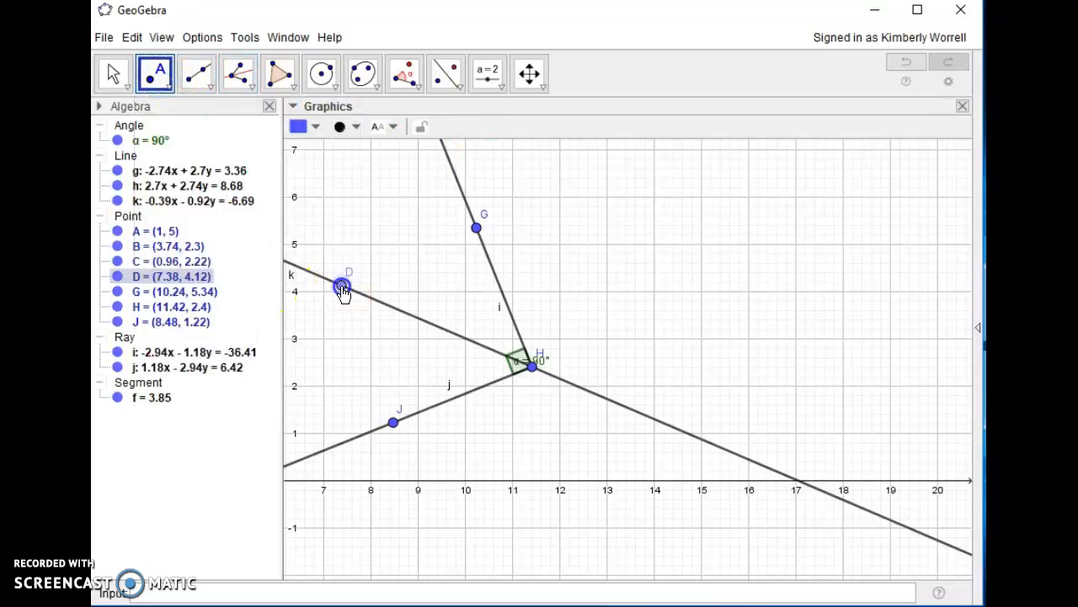
right_click(349, 280)
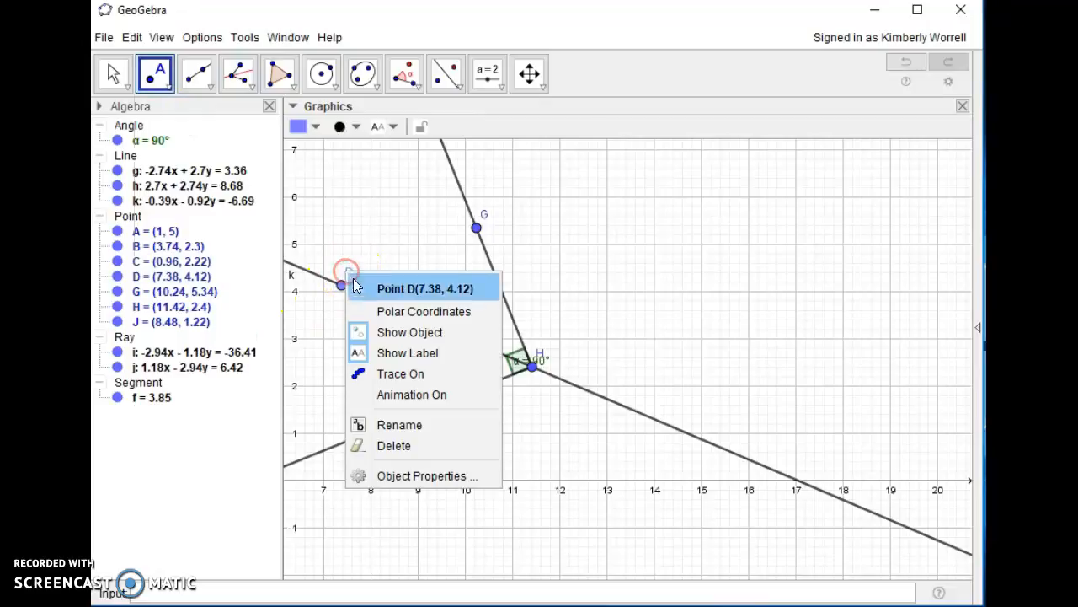
left_click(401, 423)
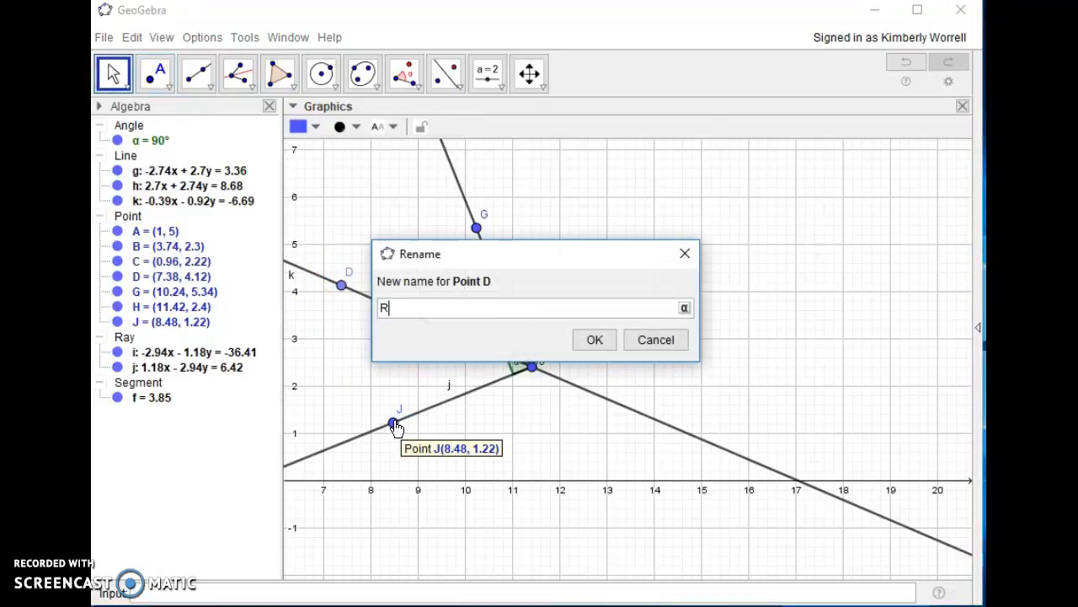
left_click(600, 341)
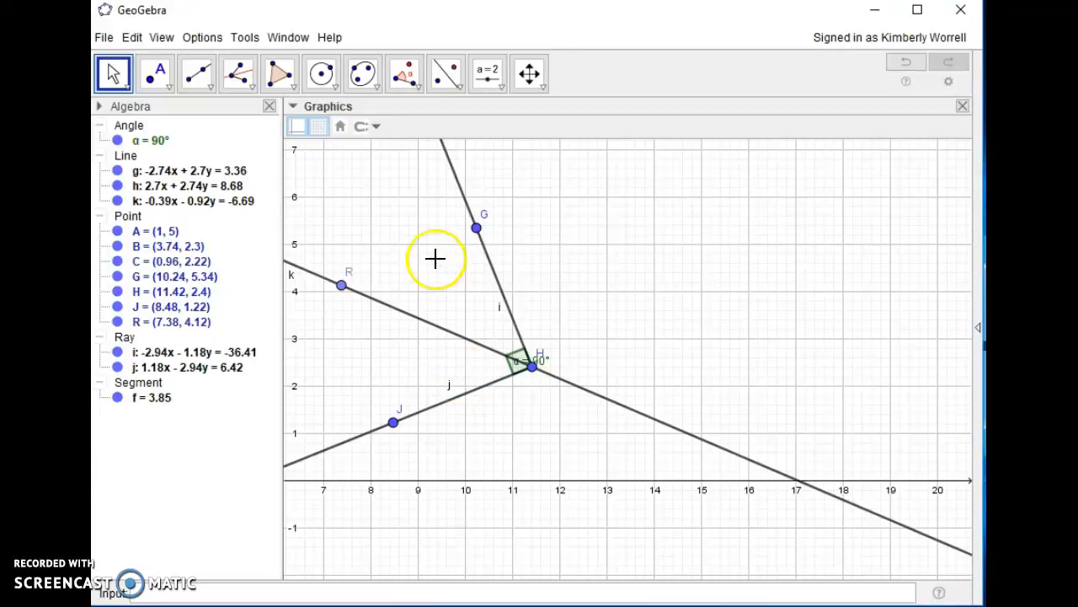
Draw a segment with a given length of 5 starting at point R
mouse_move(345, 295)
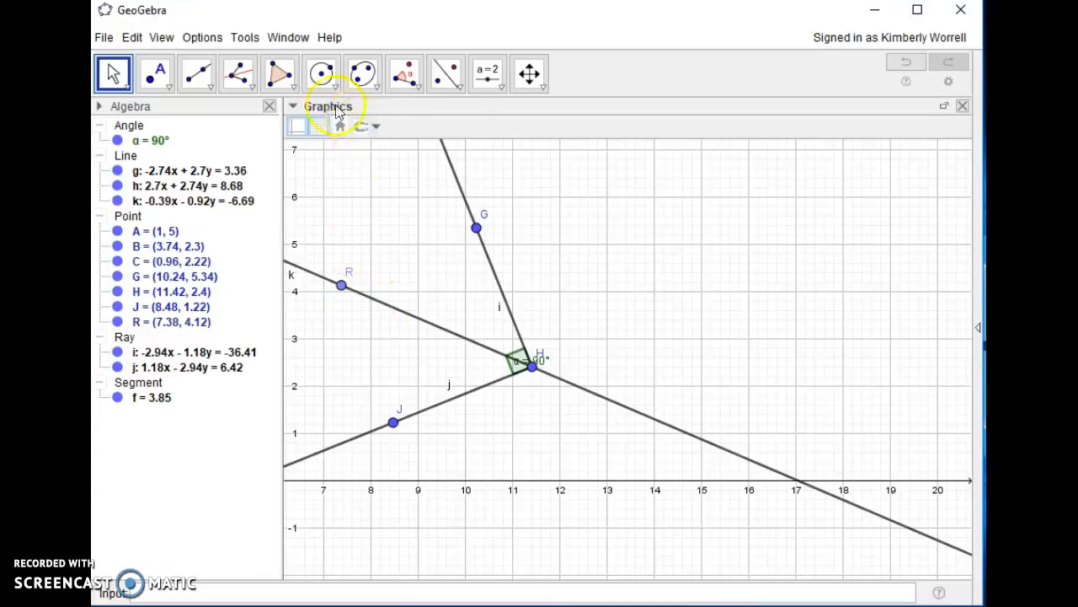
left_click(210, 89)
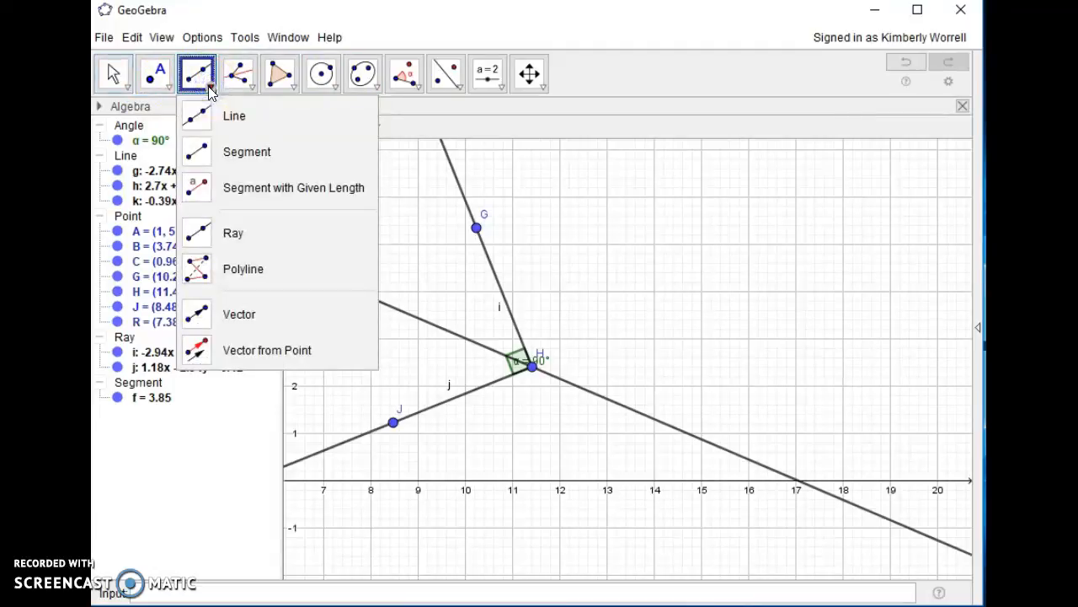
left_click(241, 190)
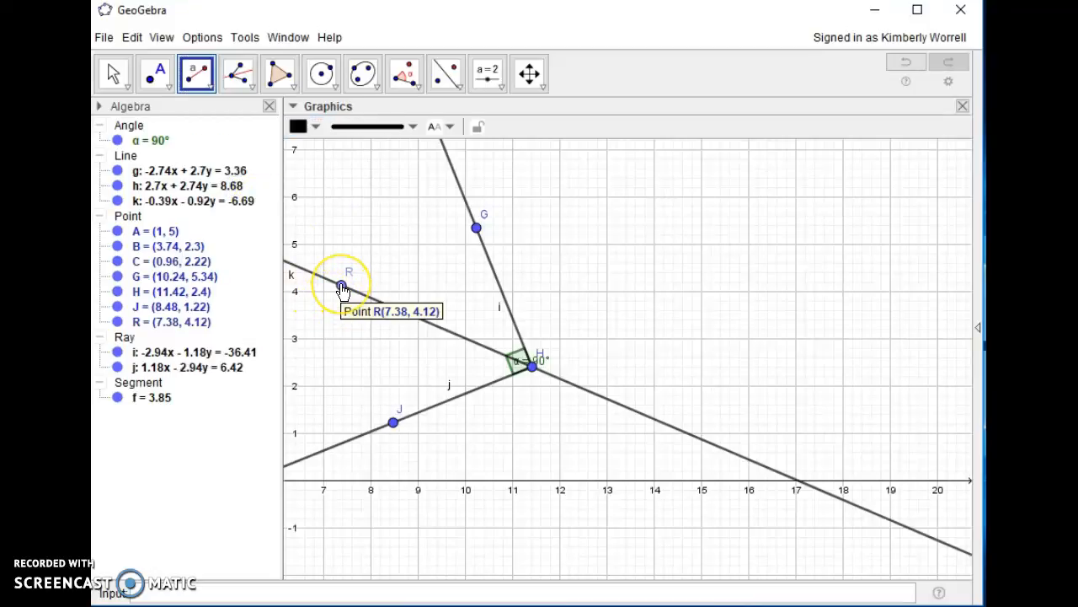
left_click(341, 288)
left_click(414, 307)
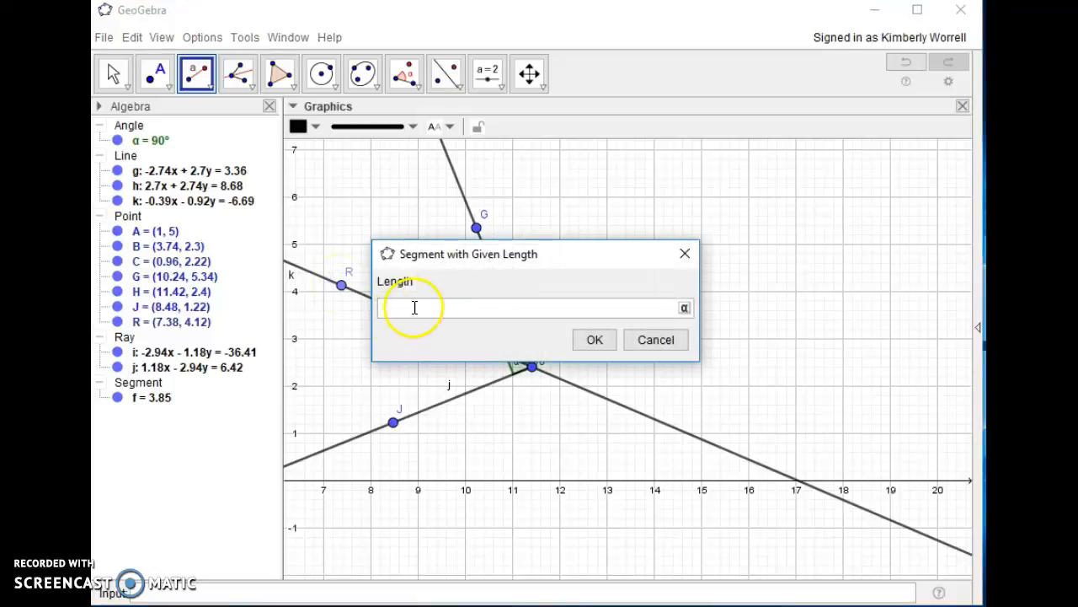
left_click(593, 340)
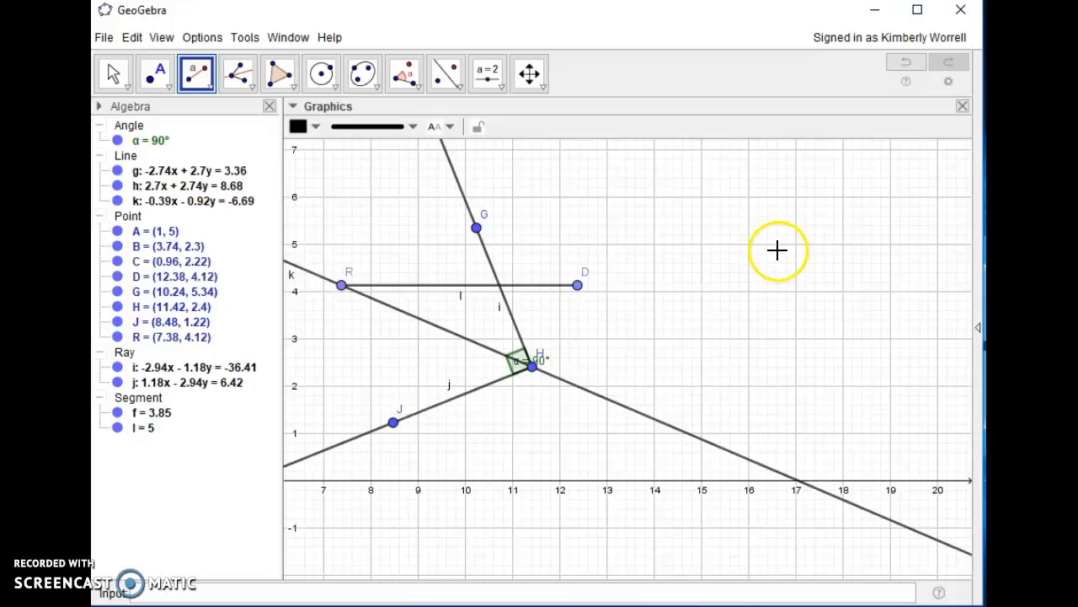
Rename the new segment's endpoint D as P
right_click(582, 290)
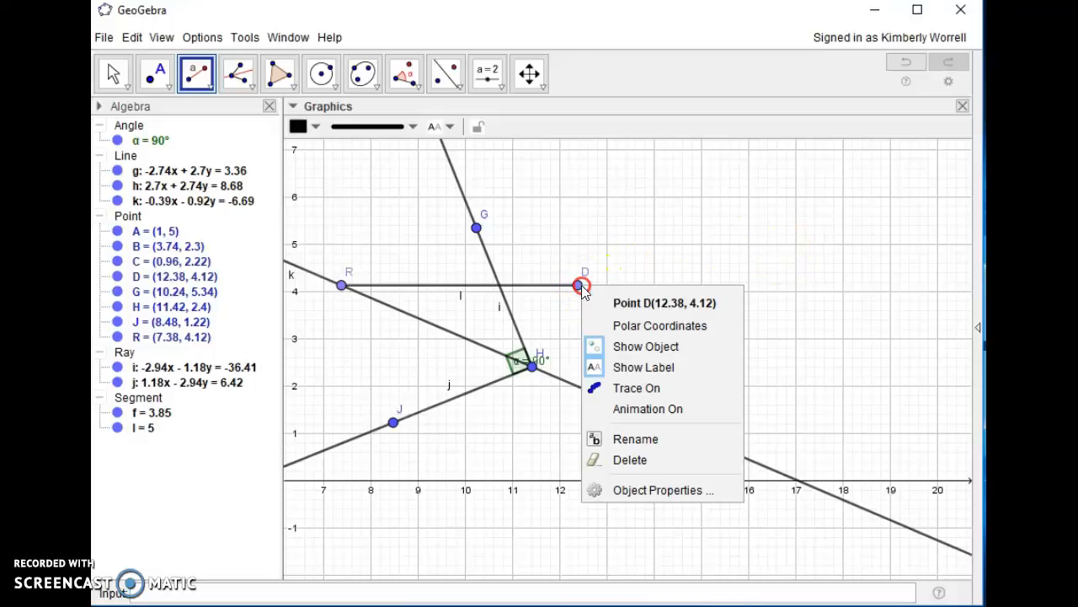
left_click(630, 437)
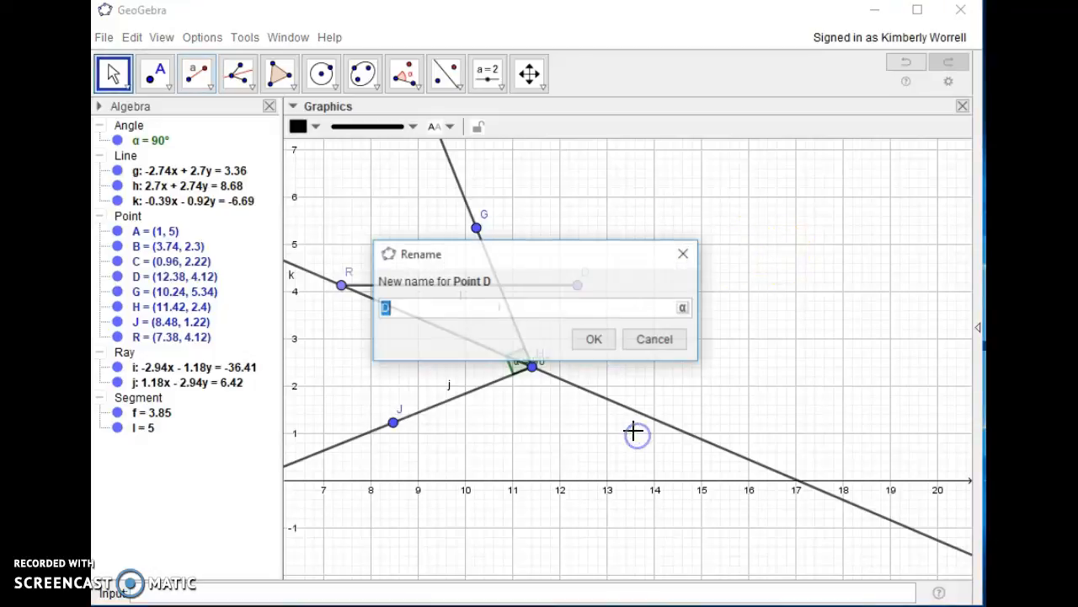
key("Return")
left_click(540, 385)
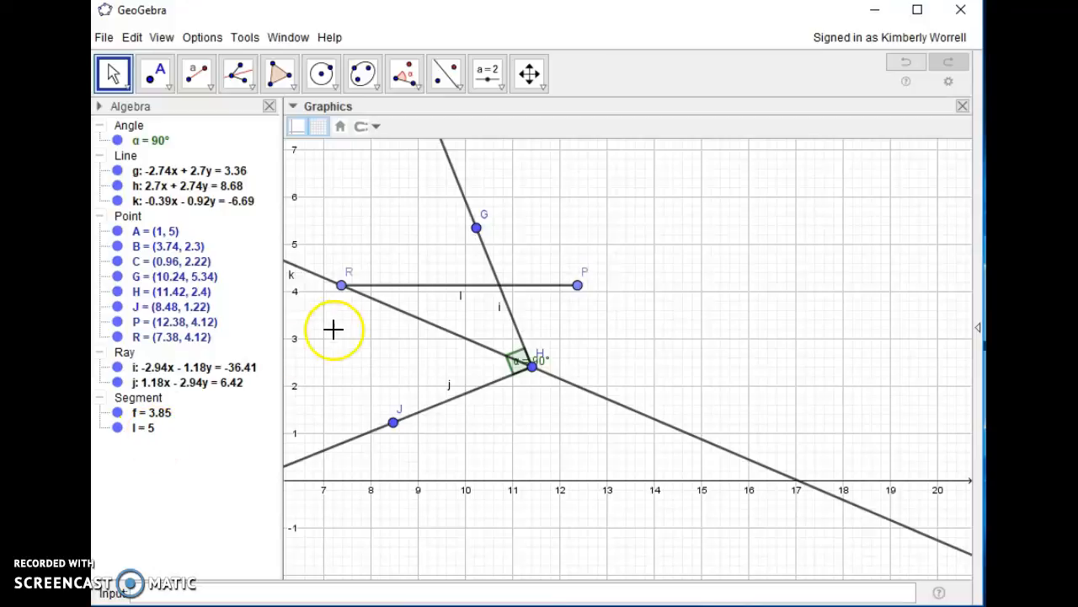
Set the label of segment RP to show Name & Value and close its properties
left_click(436, 286)
right_click(436, 287)
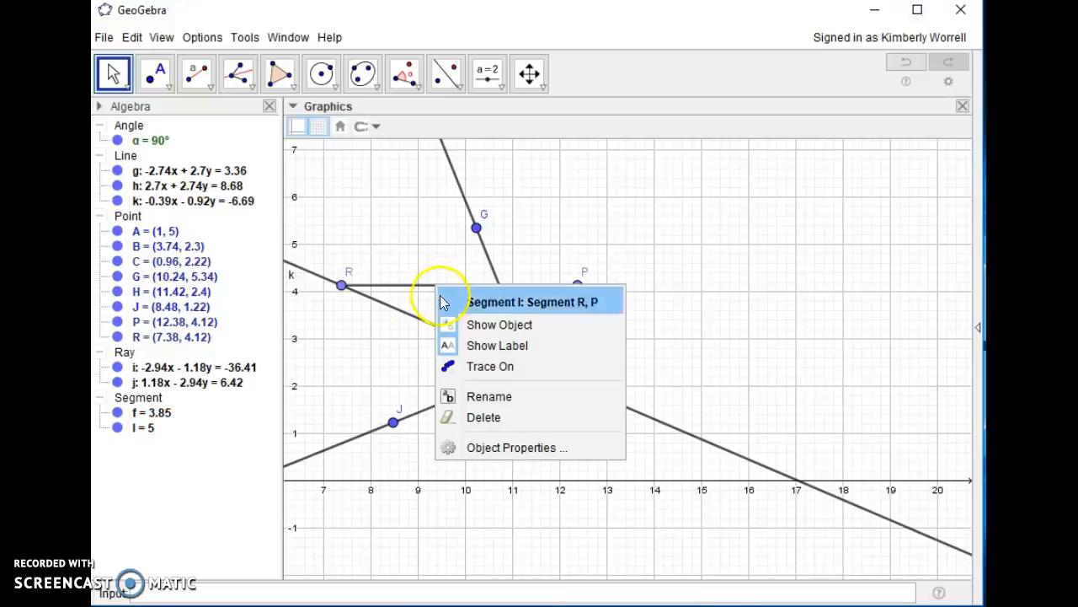
left_click(492, 447)
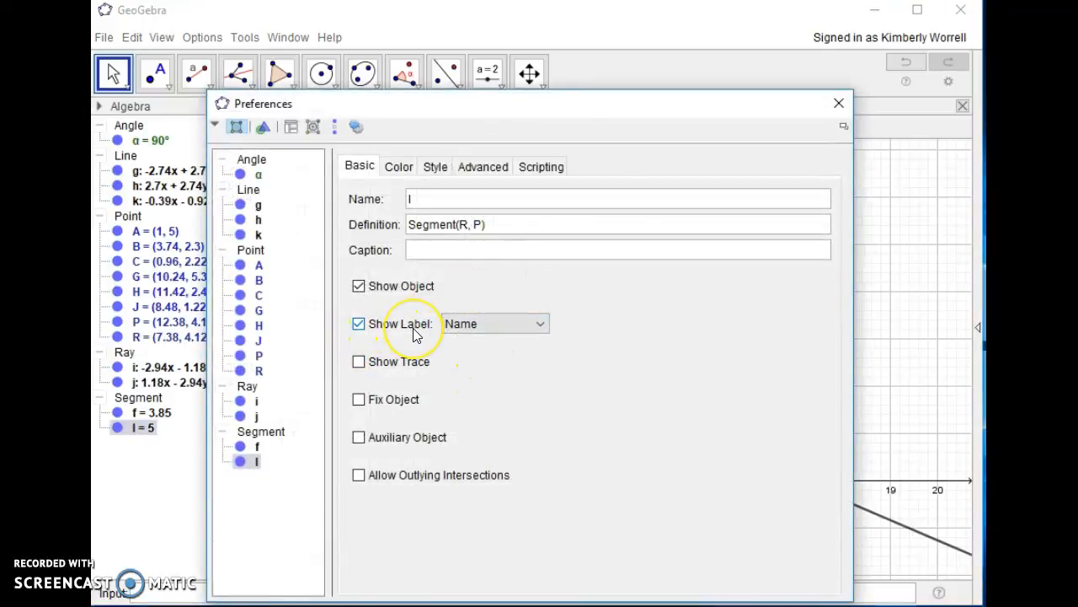
left_click(539, 323)
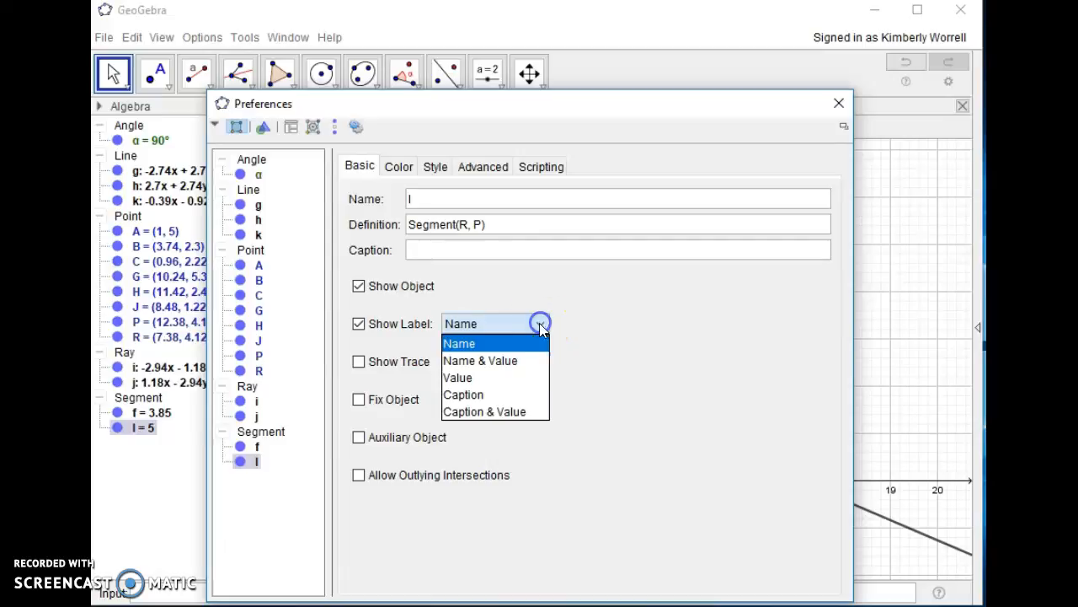
left_click(516, 362)
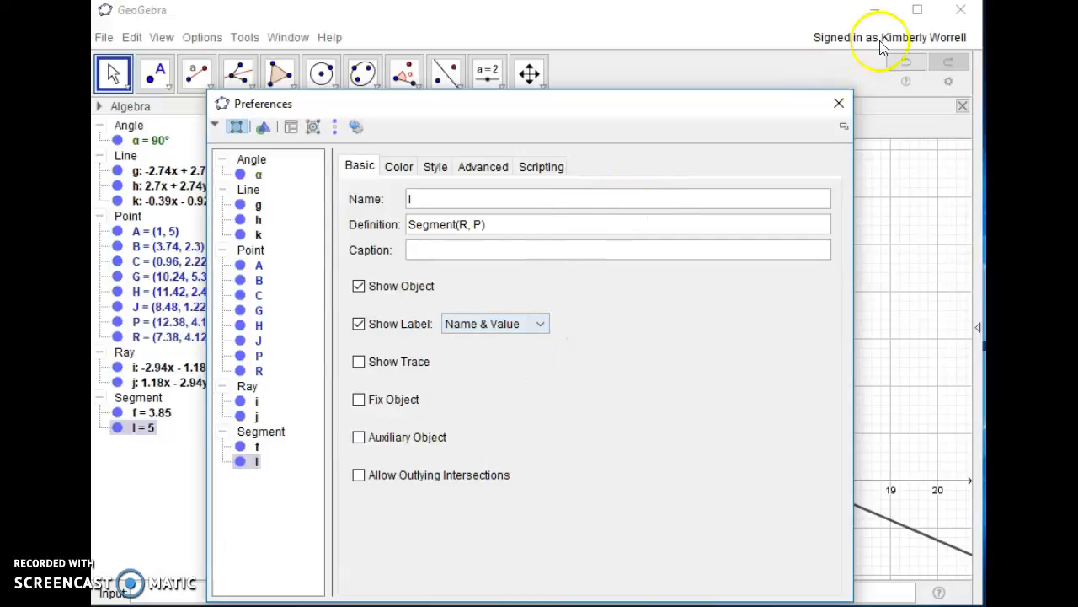
left_click(839, 103)
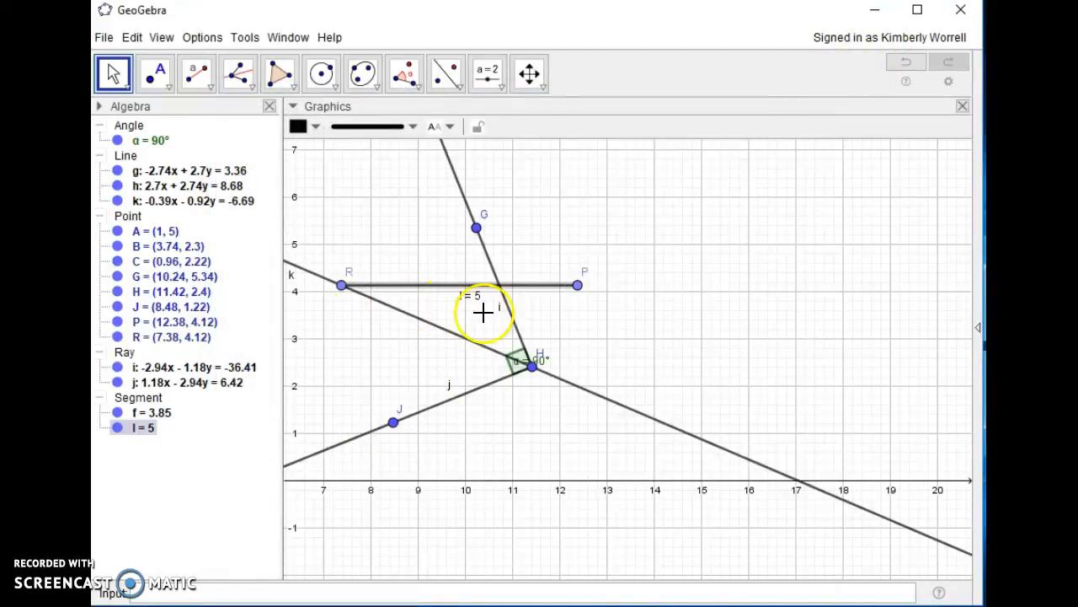